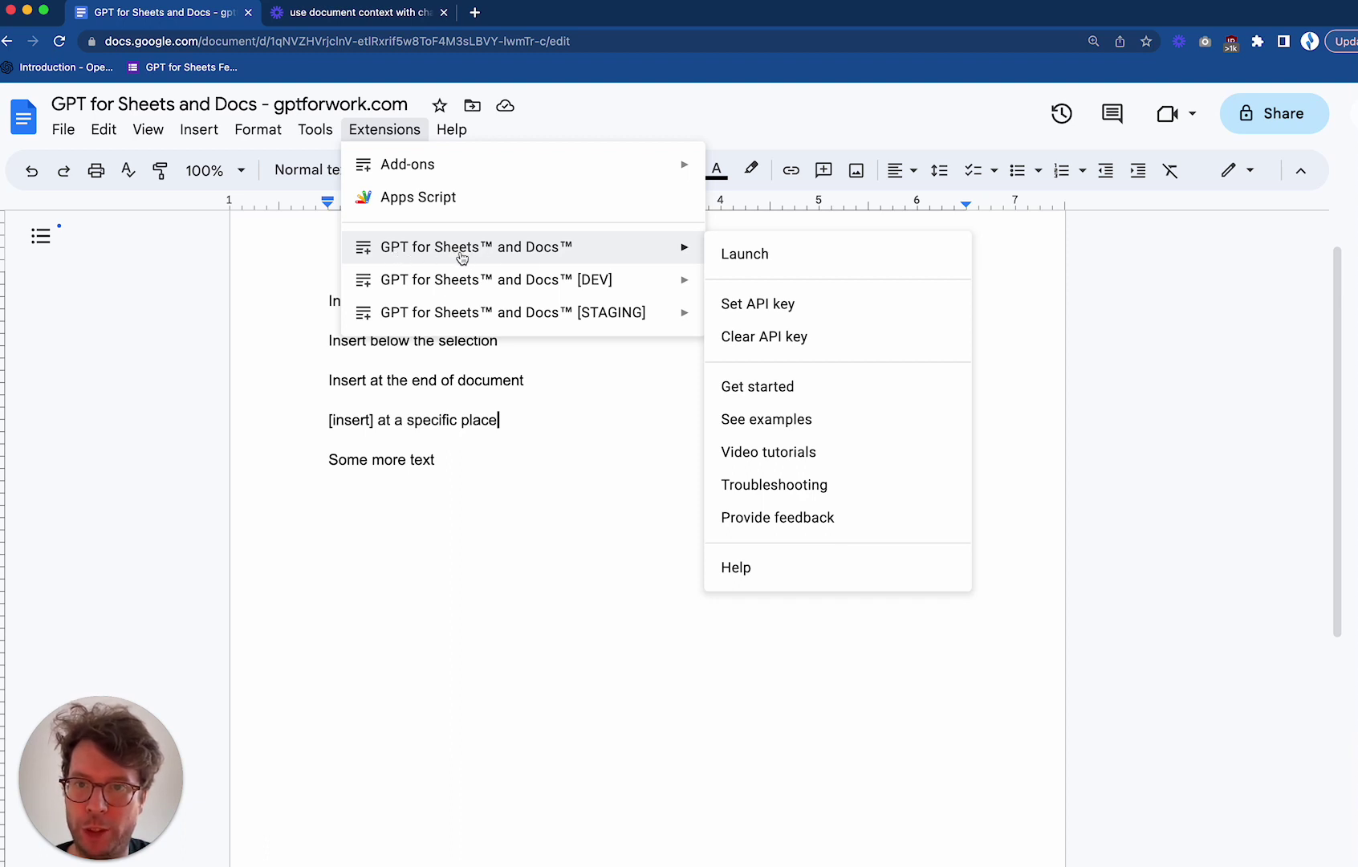
Launch the GPT for Sheets and Docs add-on and set responses to insert at cursor / below selection
click(765, 255)
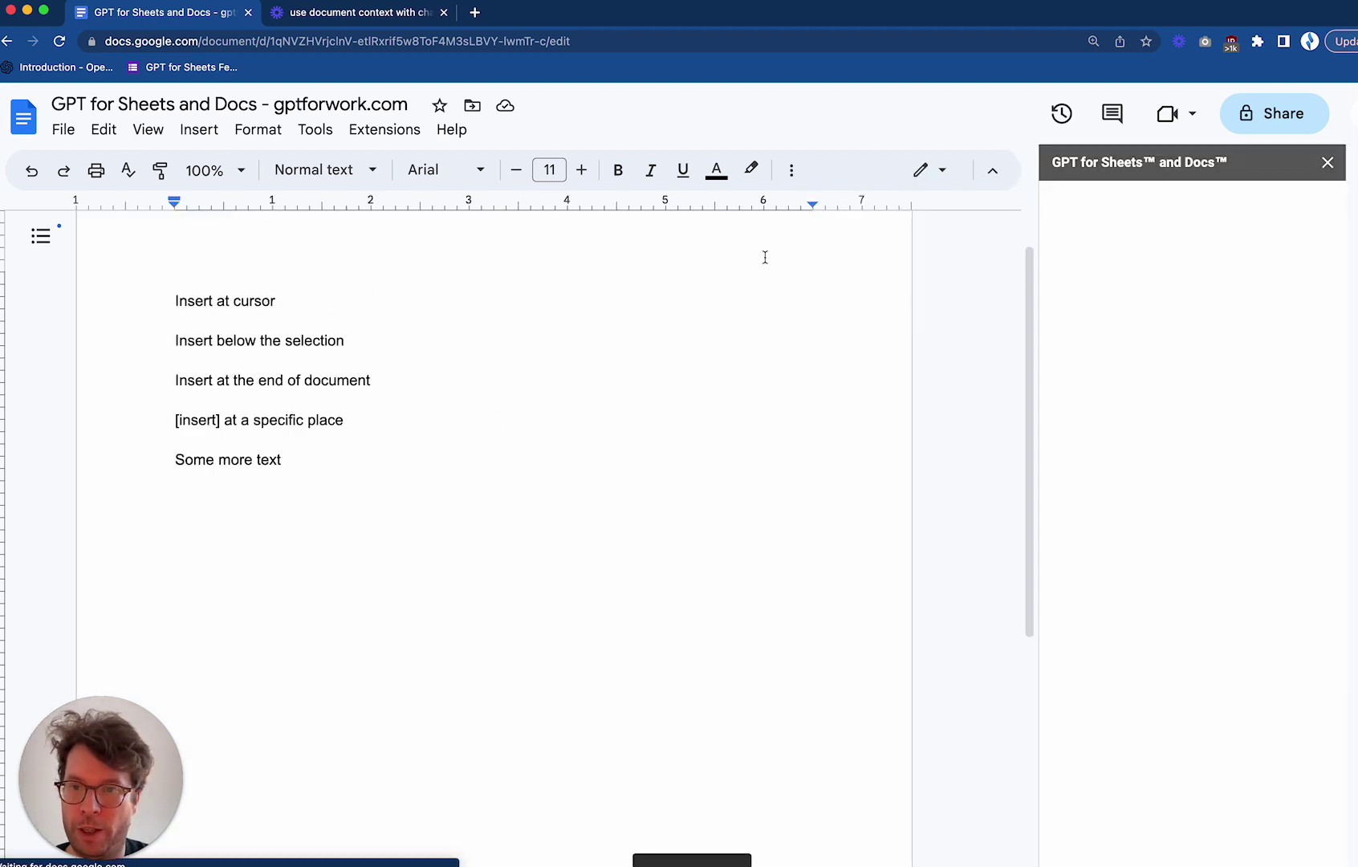
click(1058, 346)
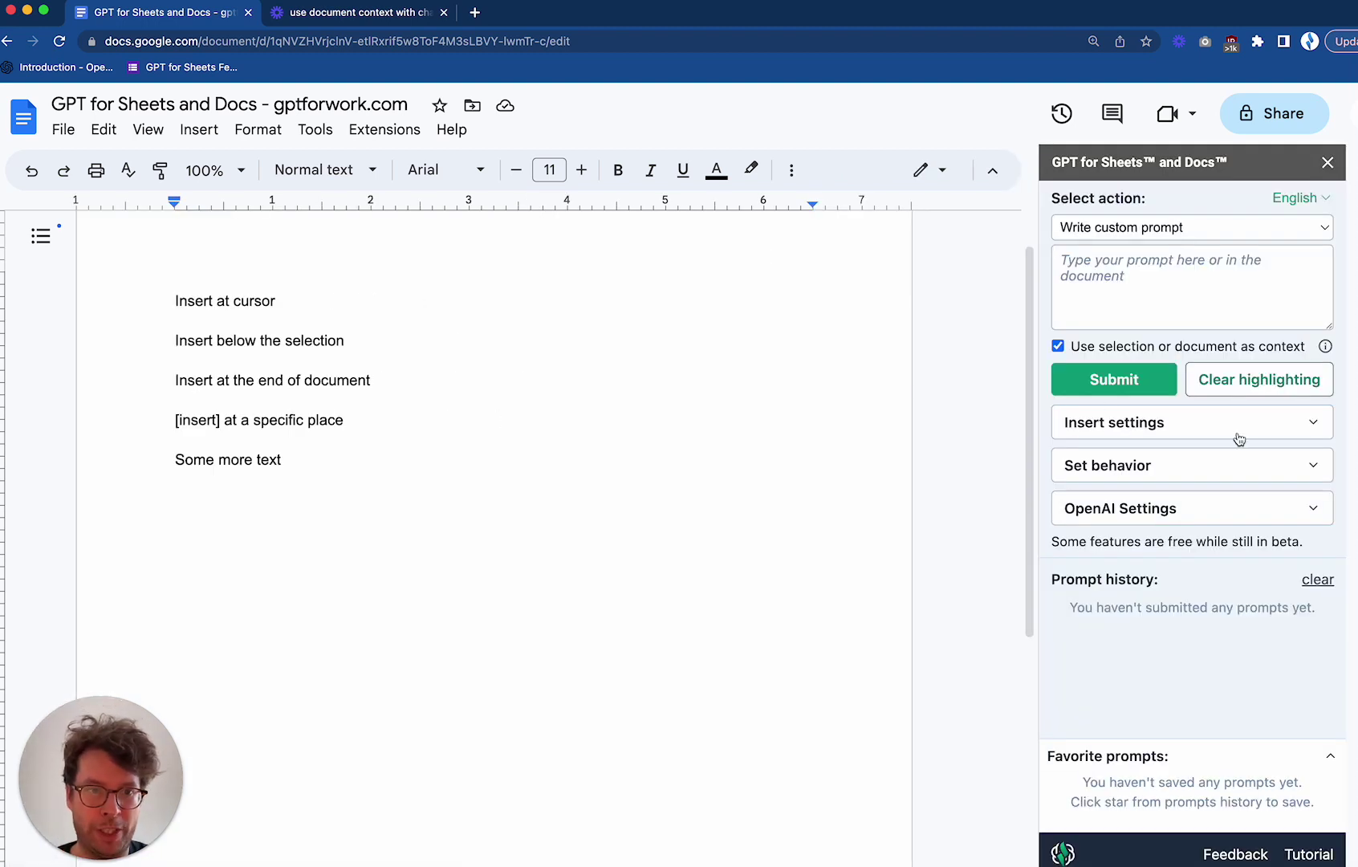
click(1127, 429)
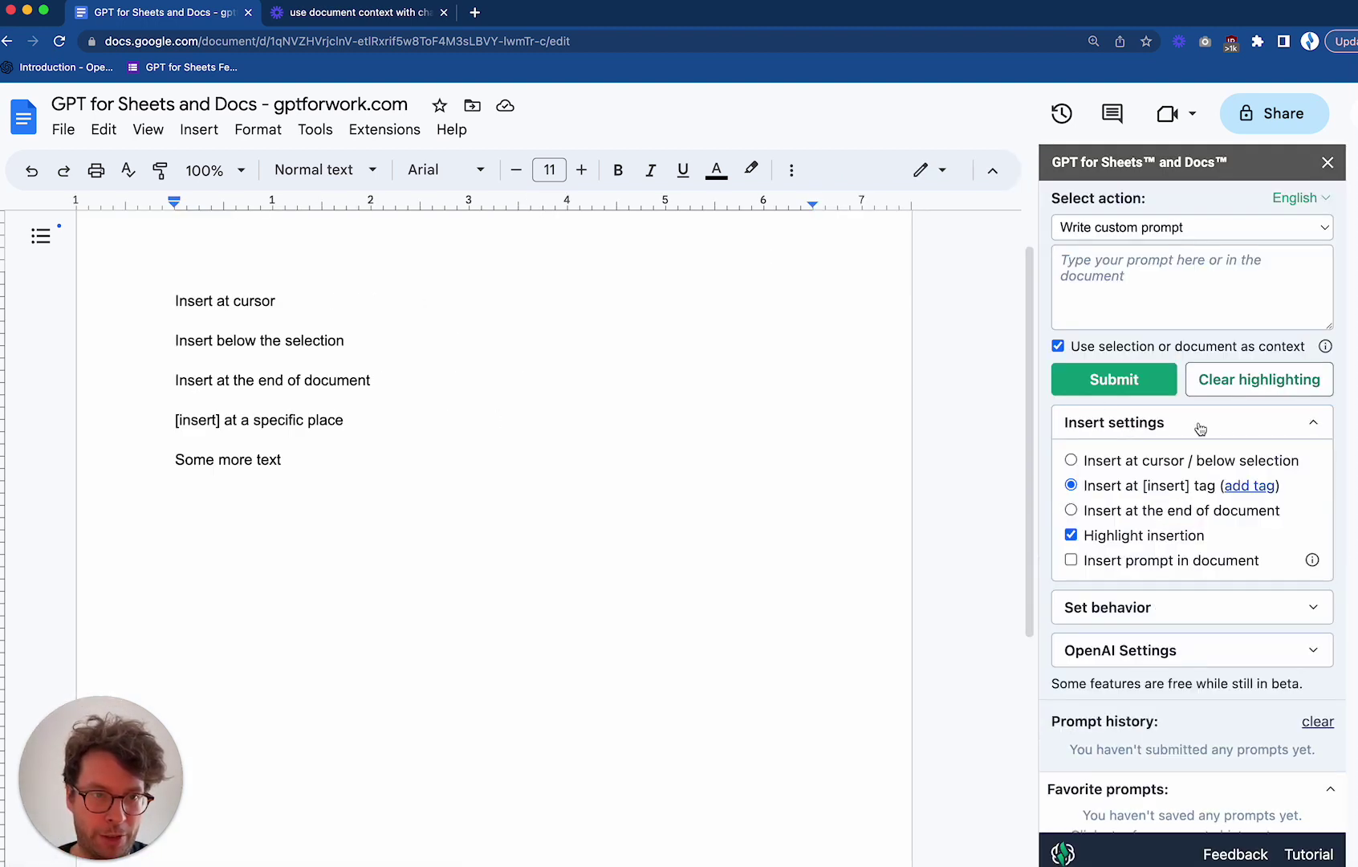
click(1112, 464)
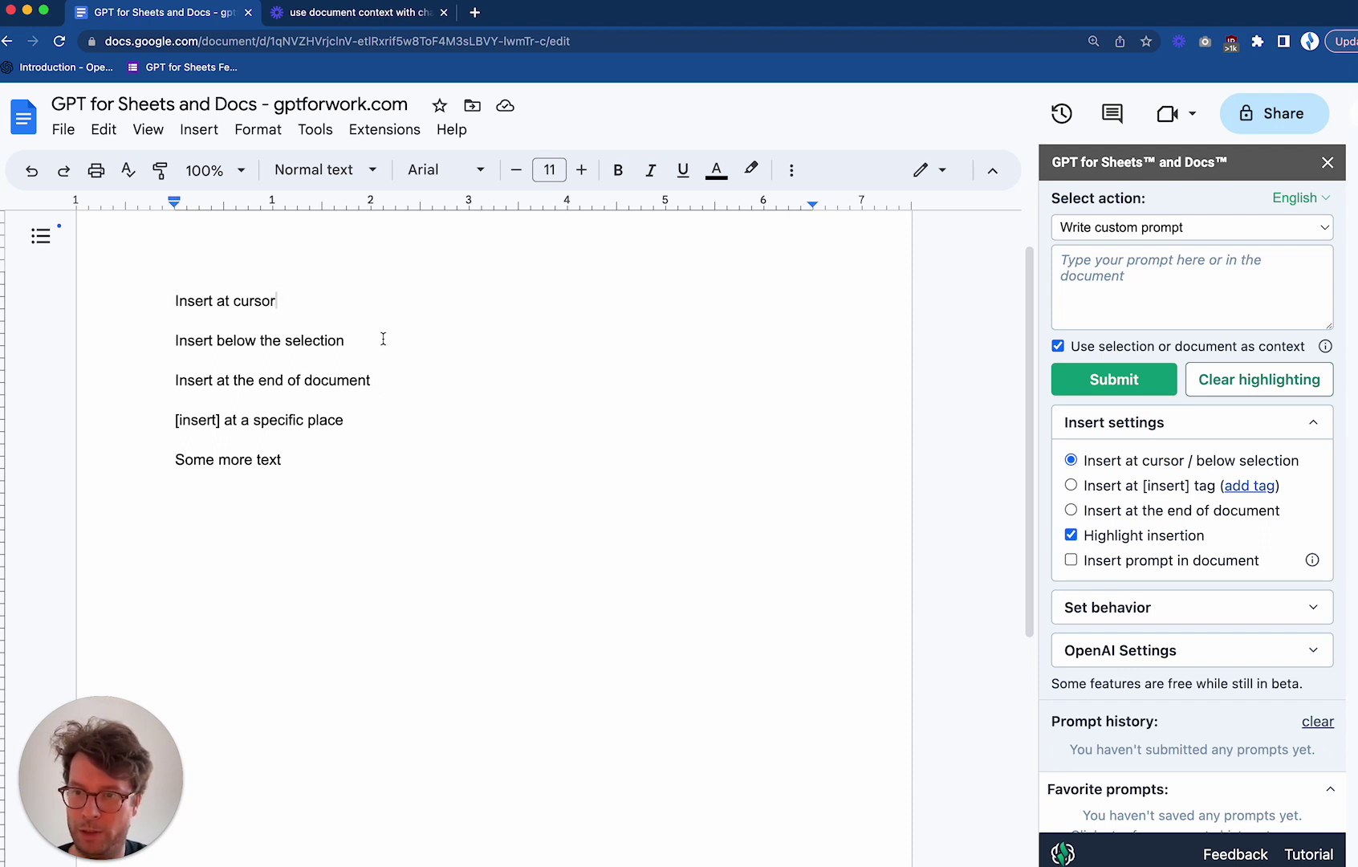
Generate a response to "say hello" after the "Insert at the end of document" line, without using selection or document as context
click(187, 399)
click(1242, 291)
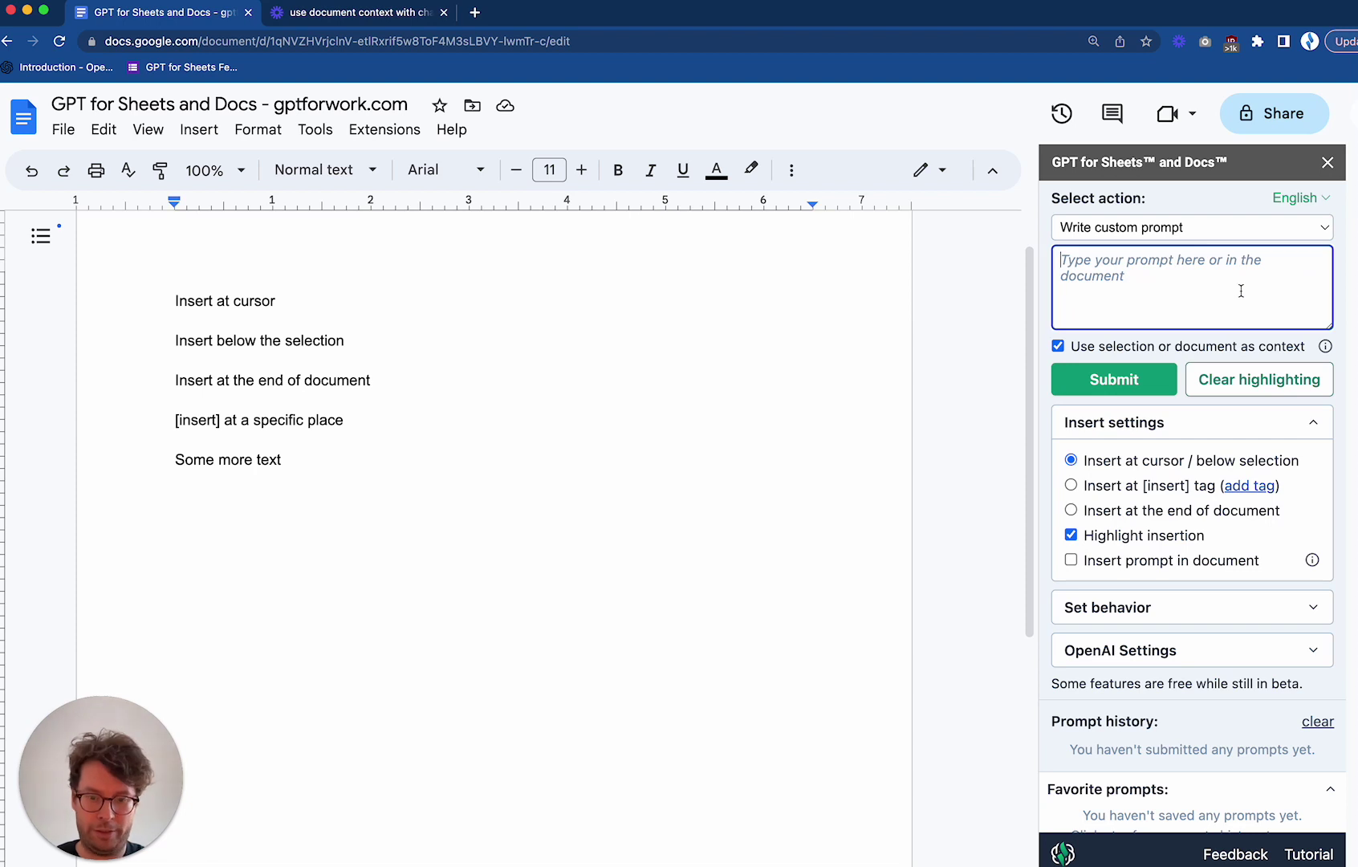
text(say hello)
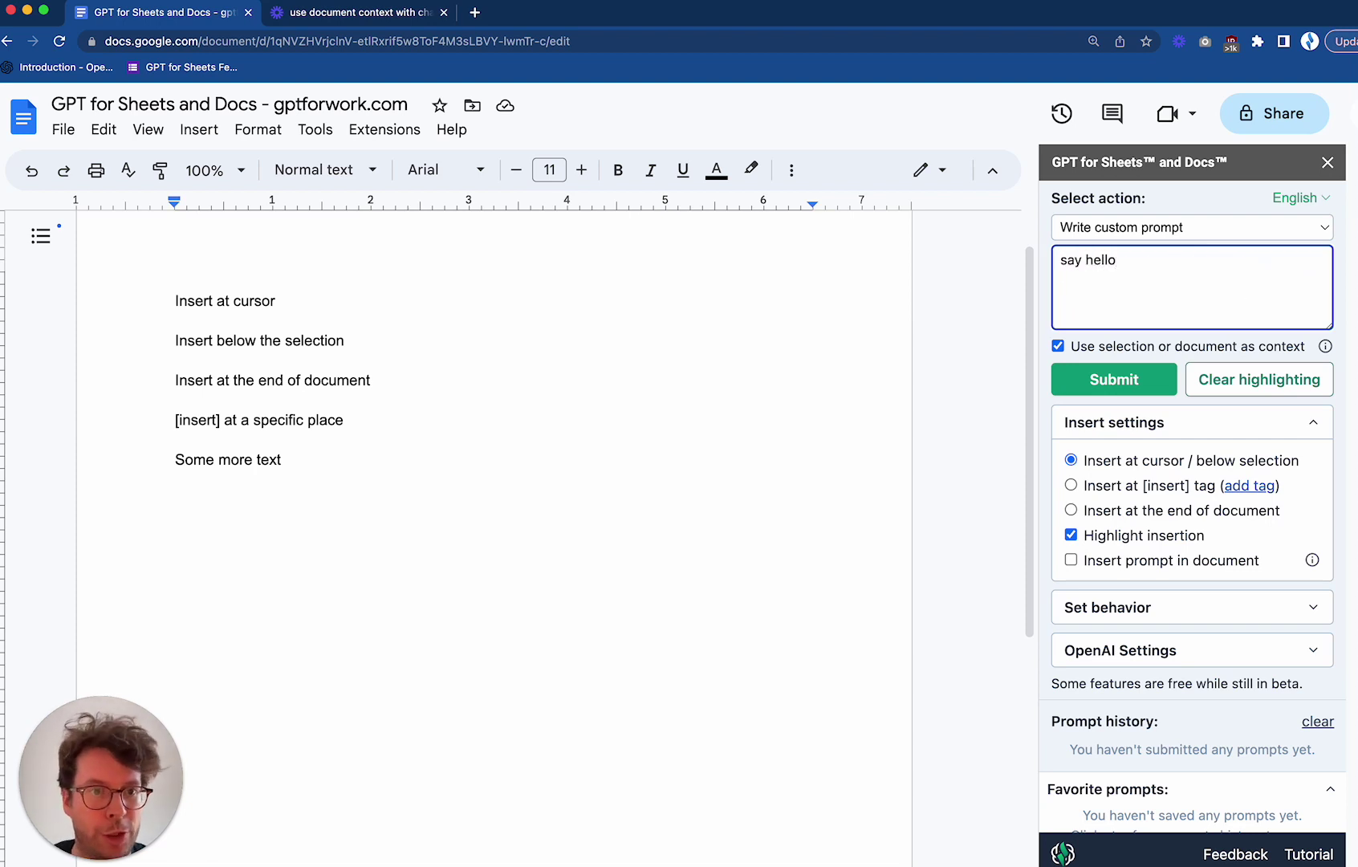
click(1057, 347)
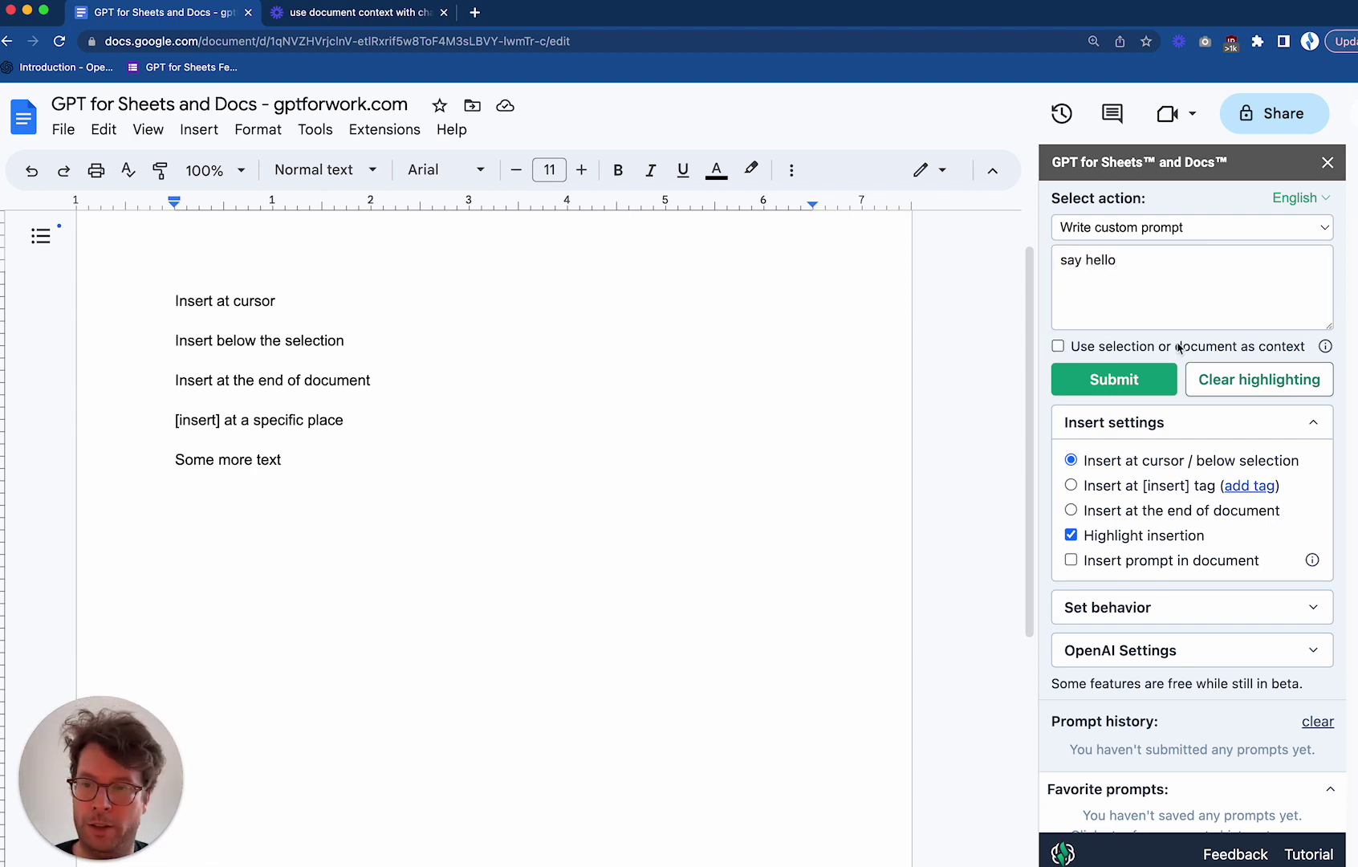
click(1112, 378)
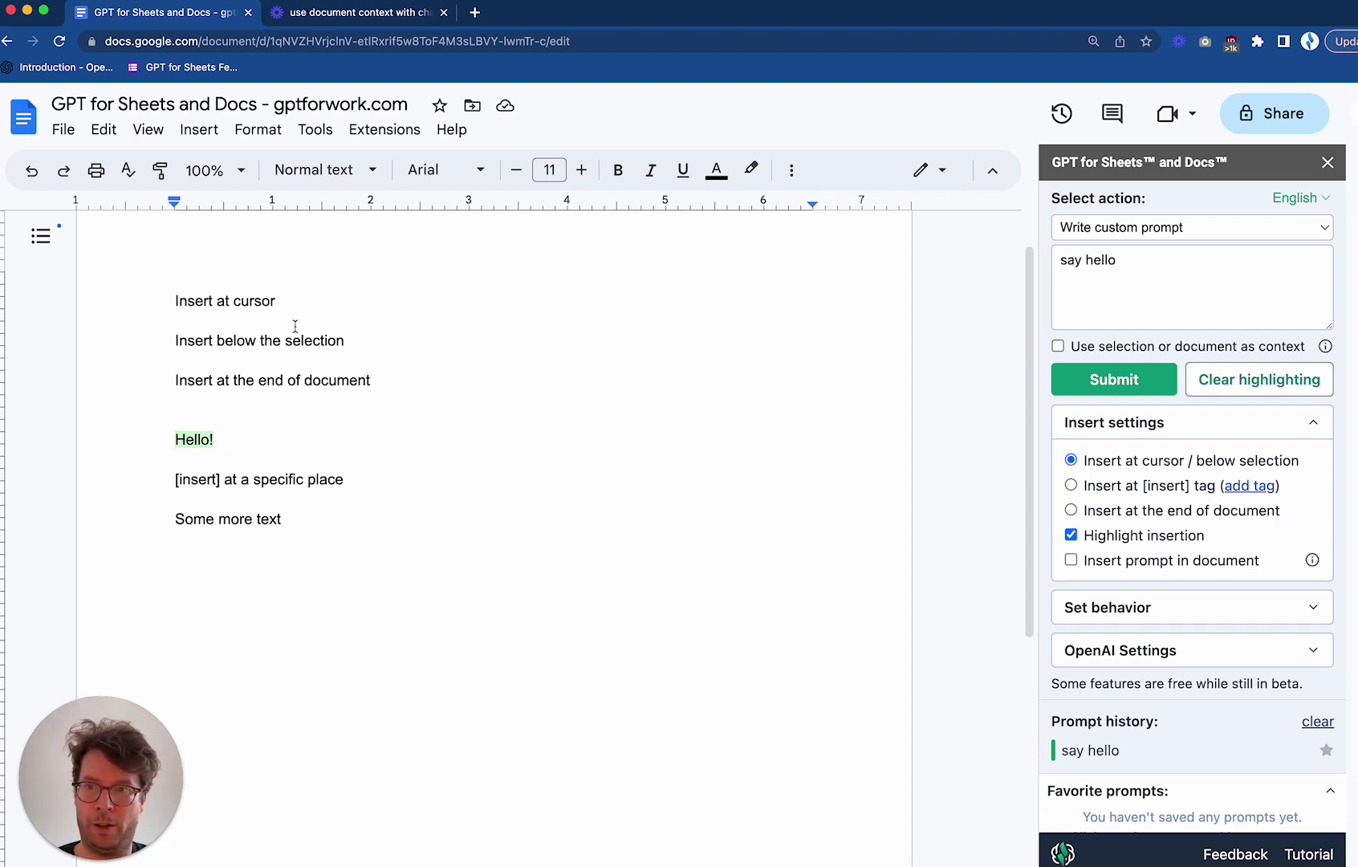
Generate the "say hello" response below the selected "Insert at cursor" line
click(294, 302)
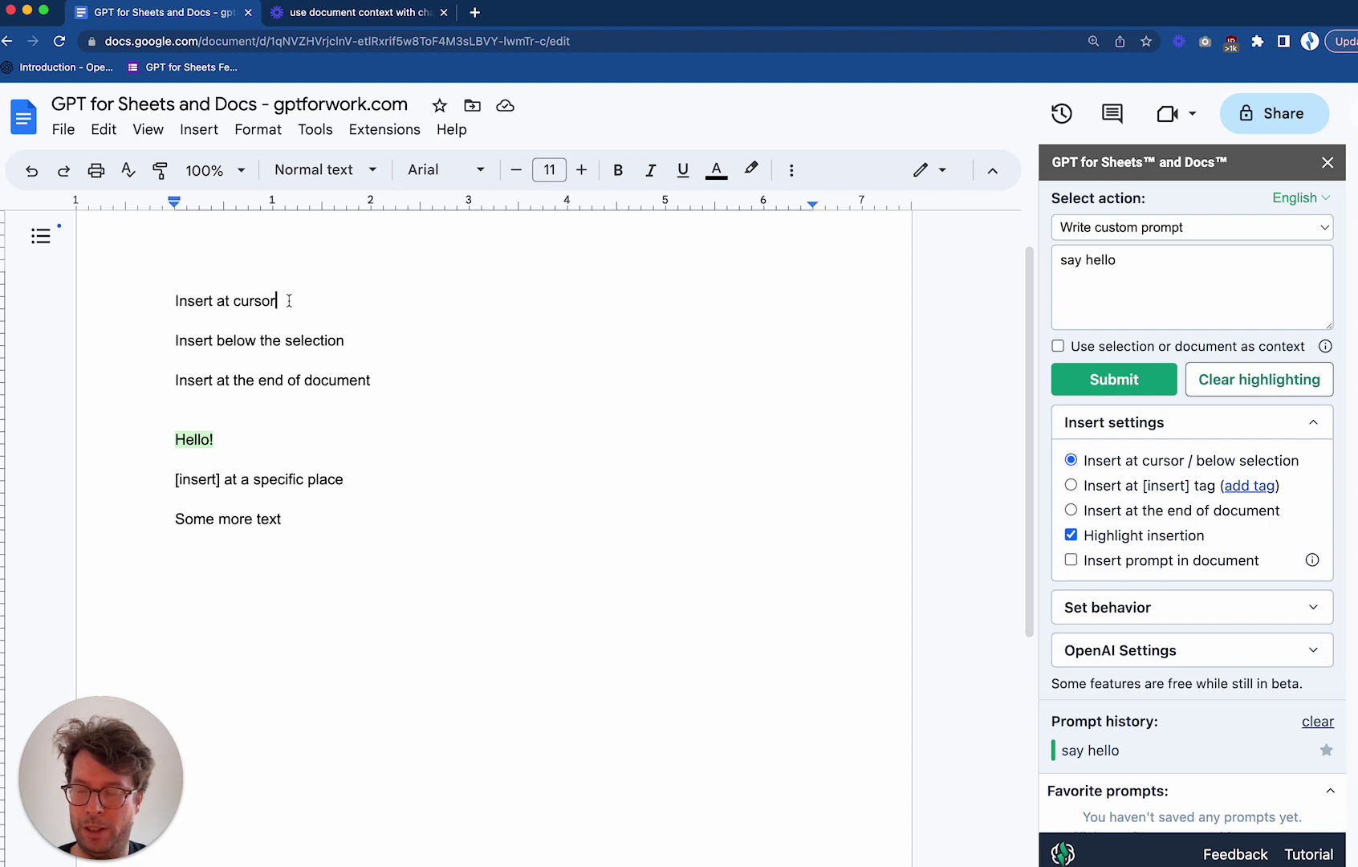
drag(289, 301, 173, 300)
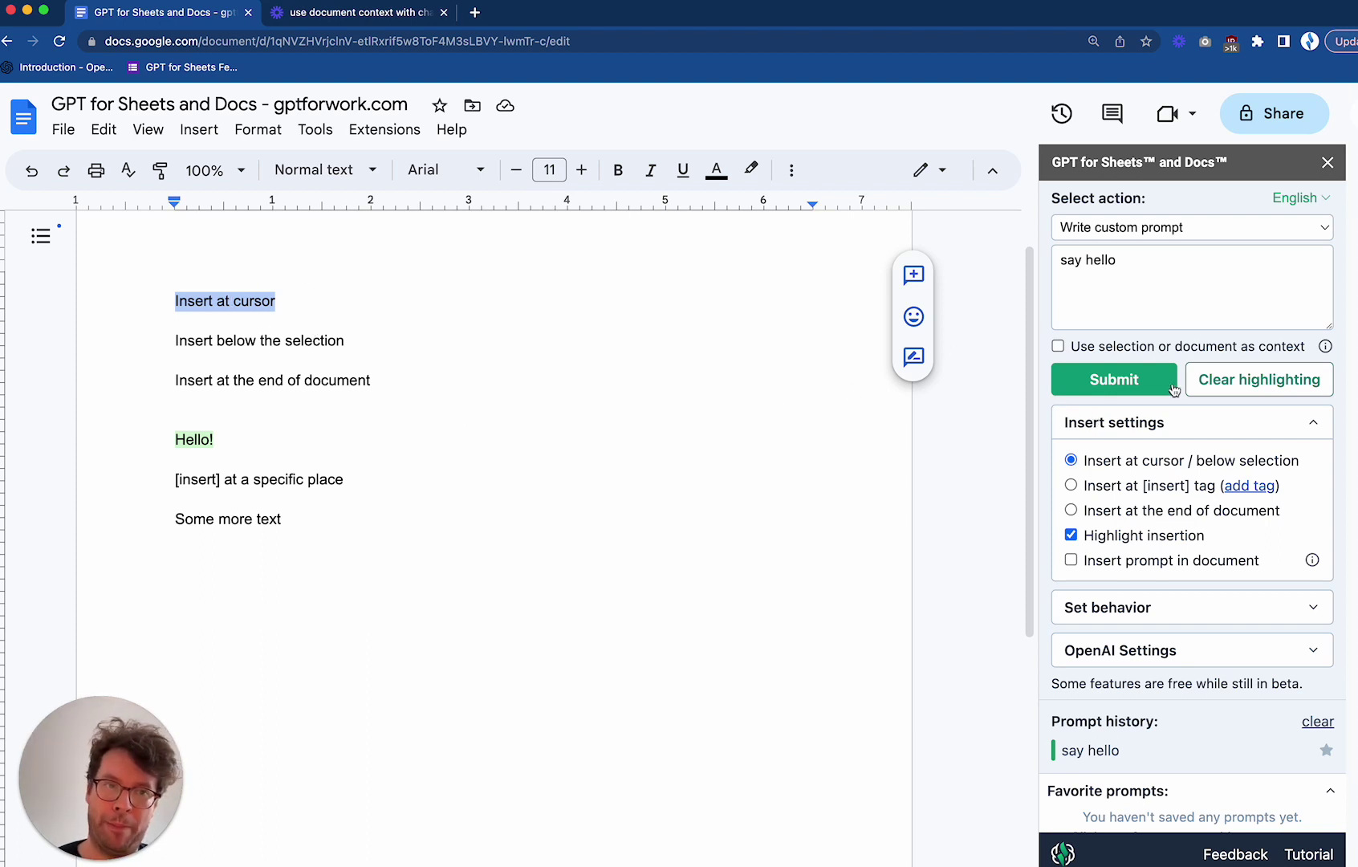
click(1105, 385)
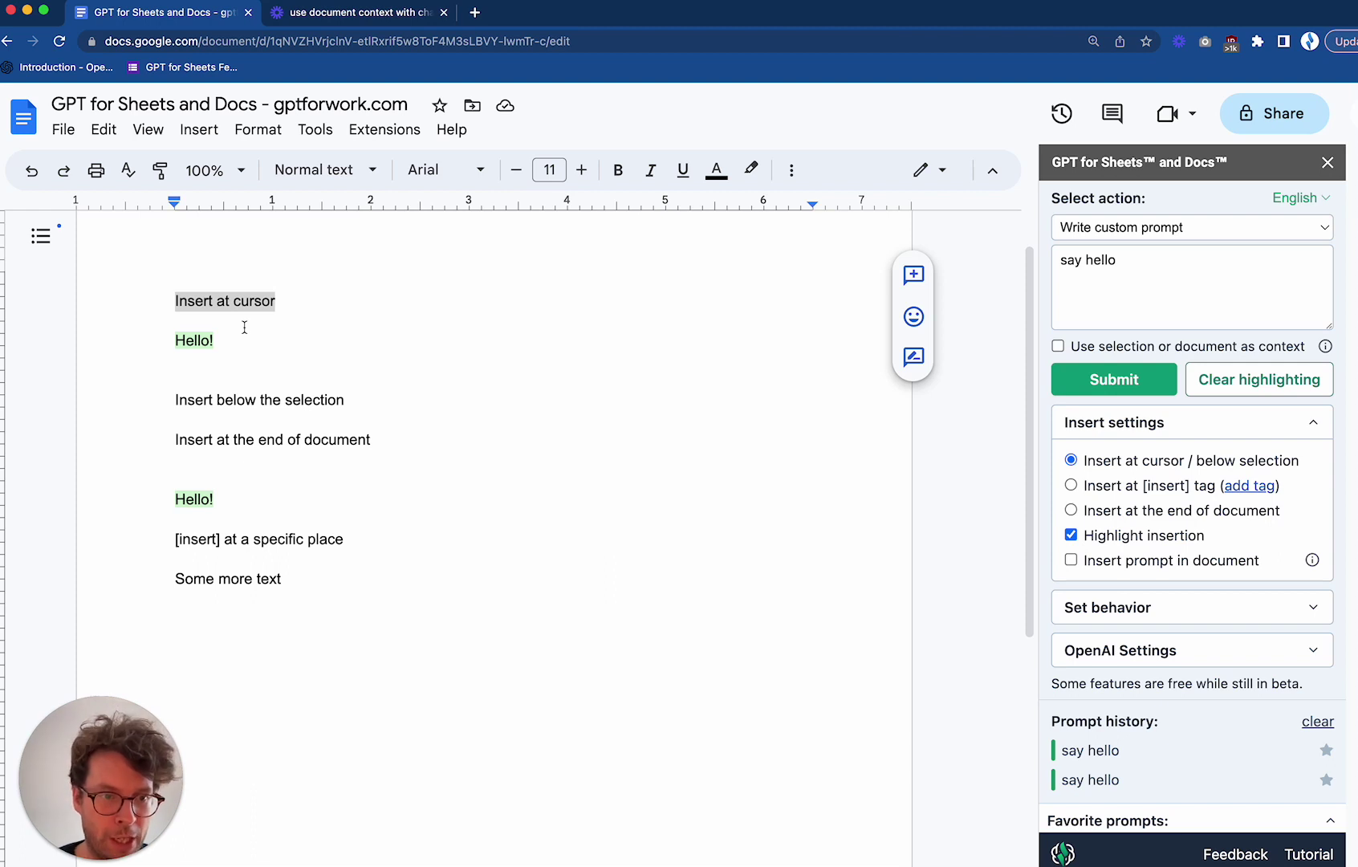
Switch the insert setting to the end of the document and submit the "say hello" prompt
click(213, 399)
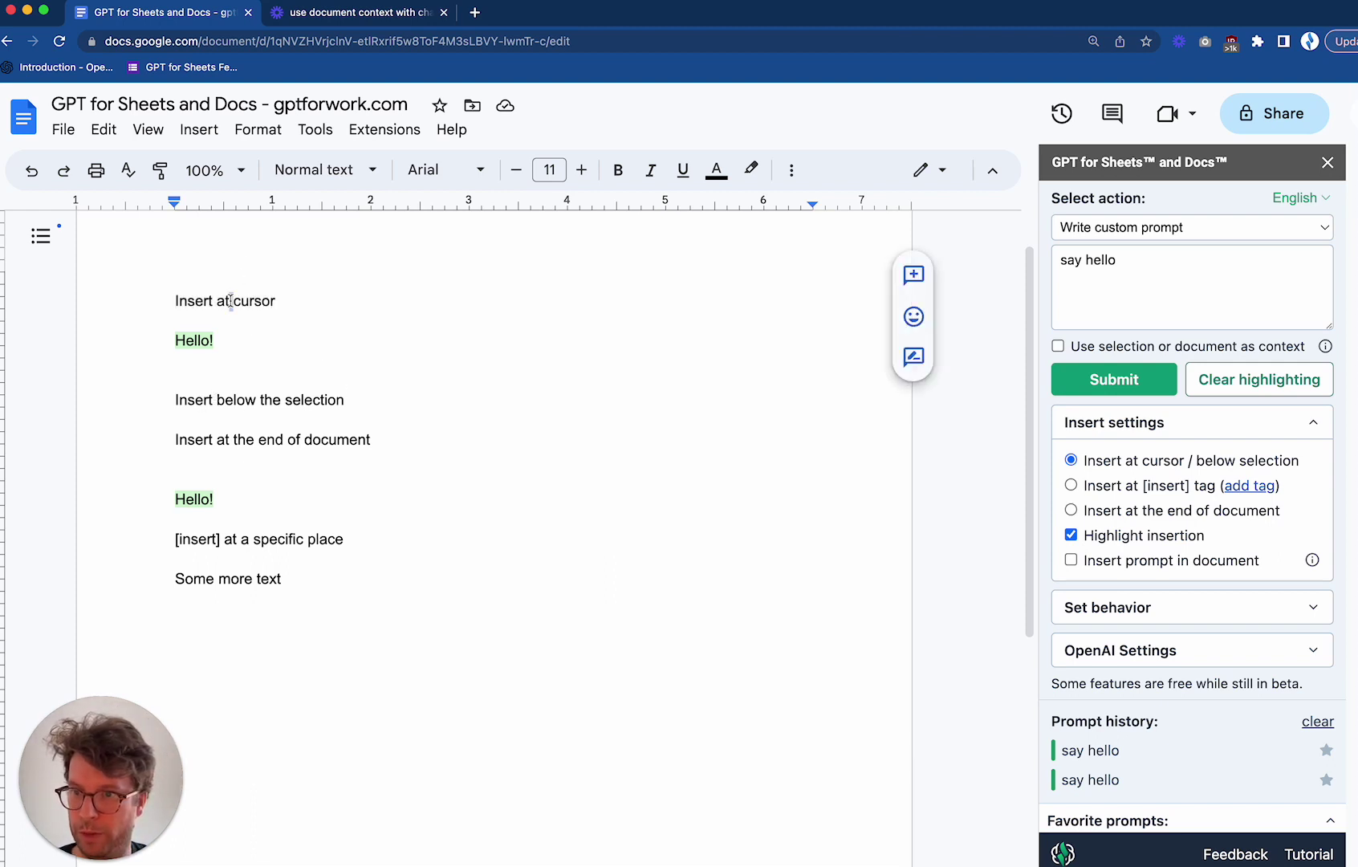
double_click(248, 399)
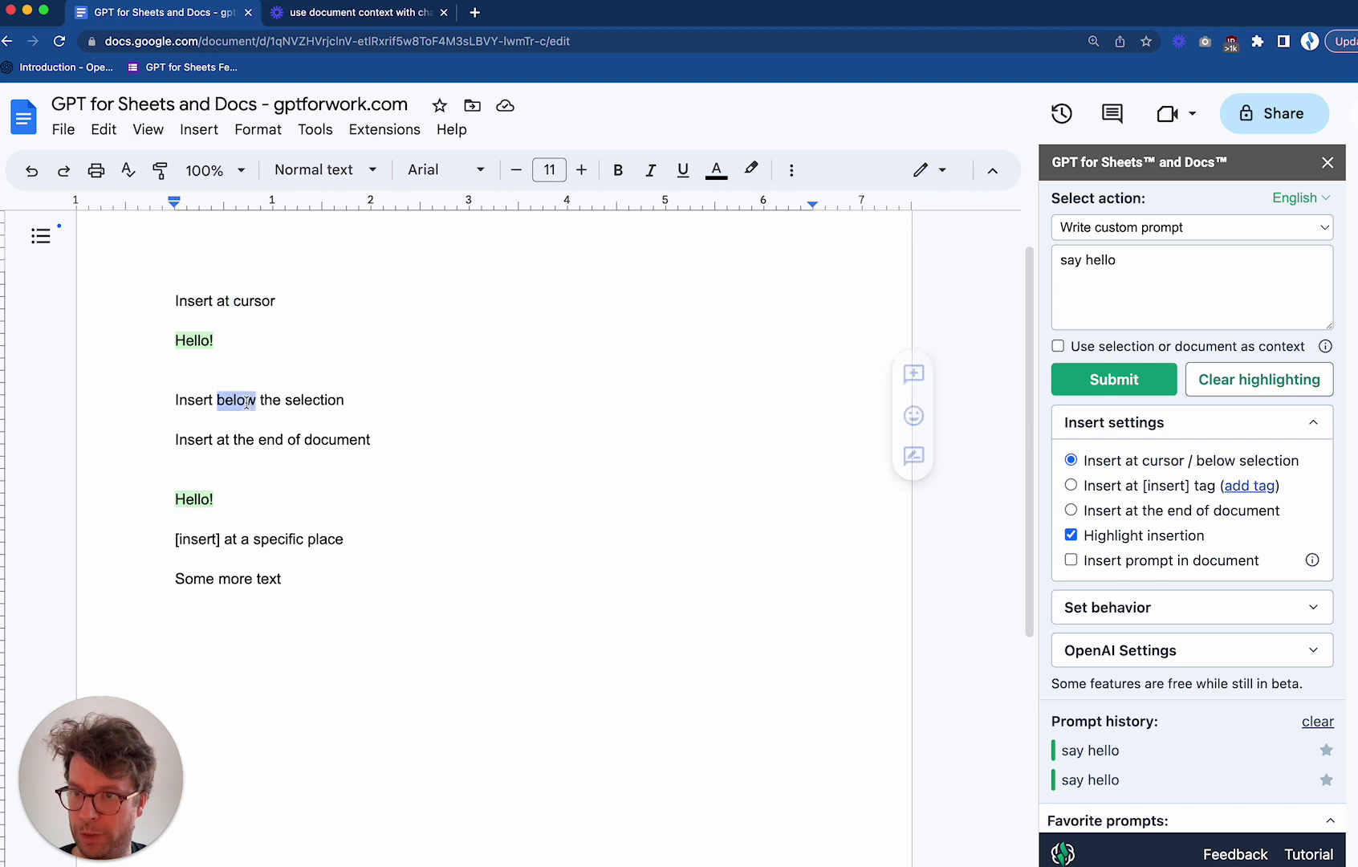
click(188, 440)
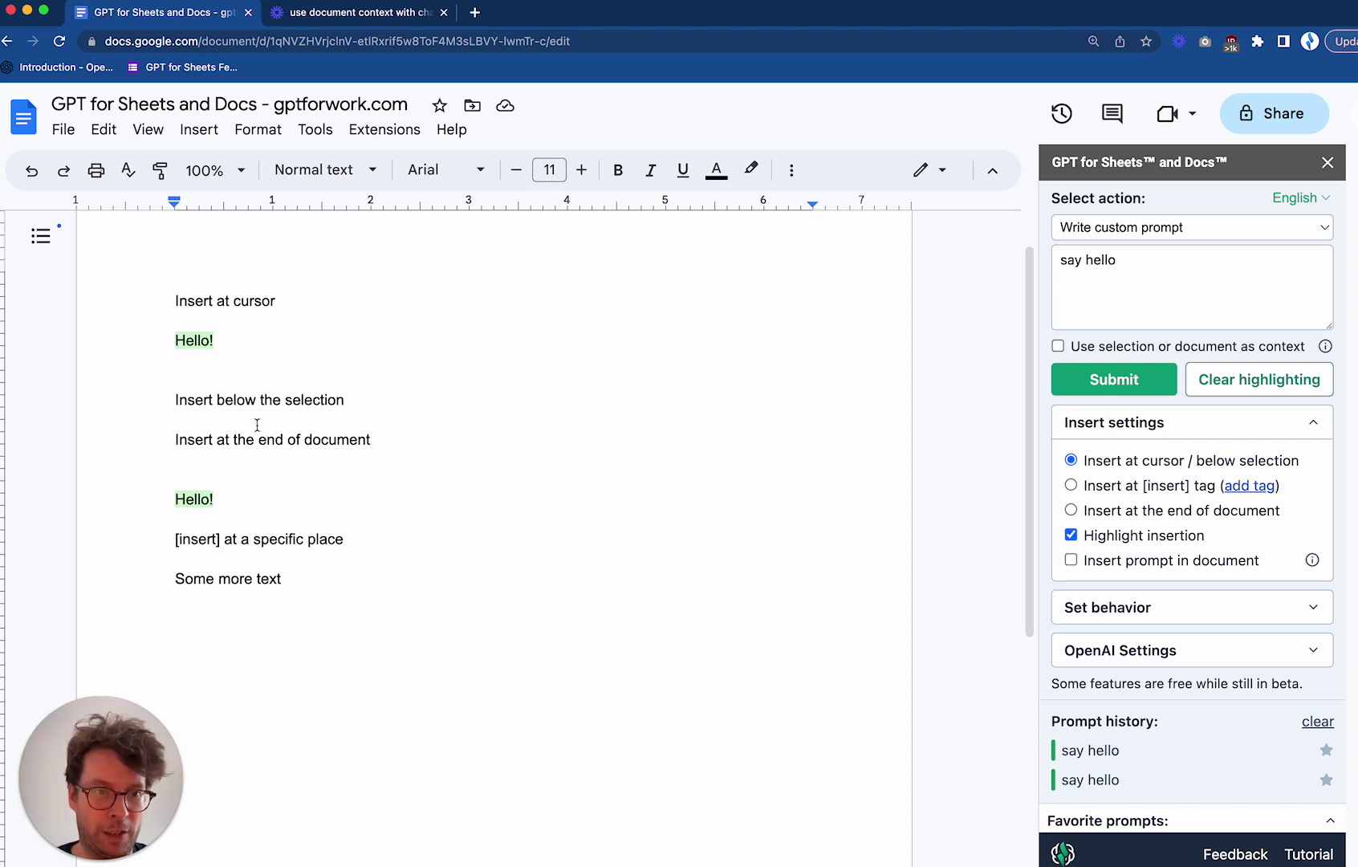
click(1073, 512)
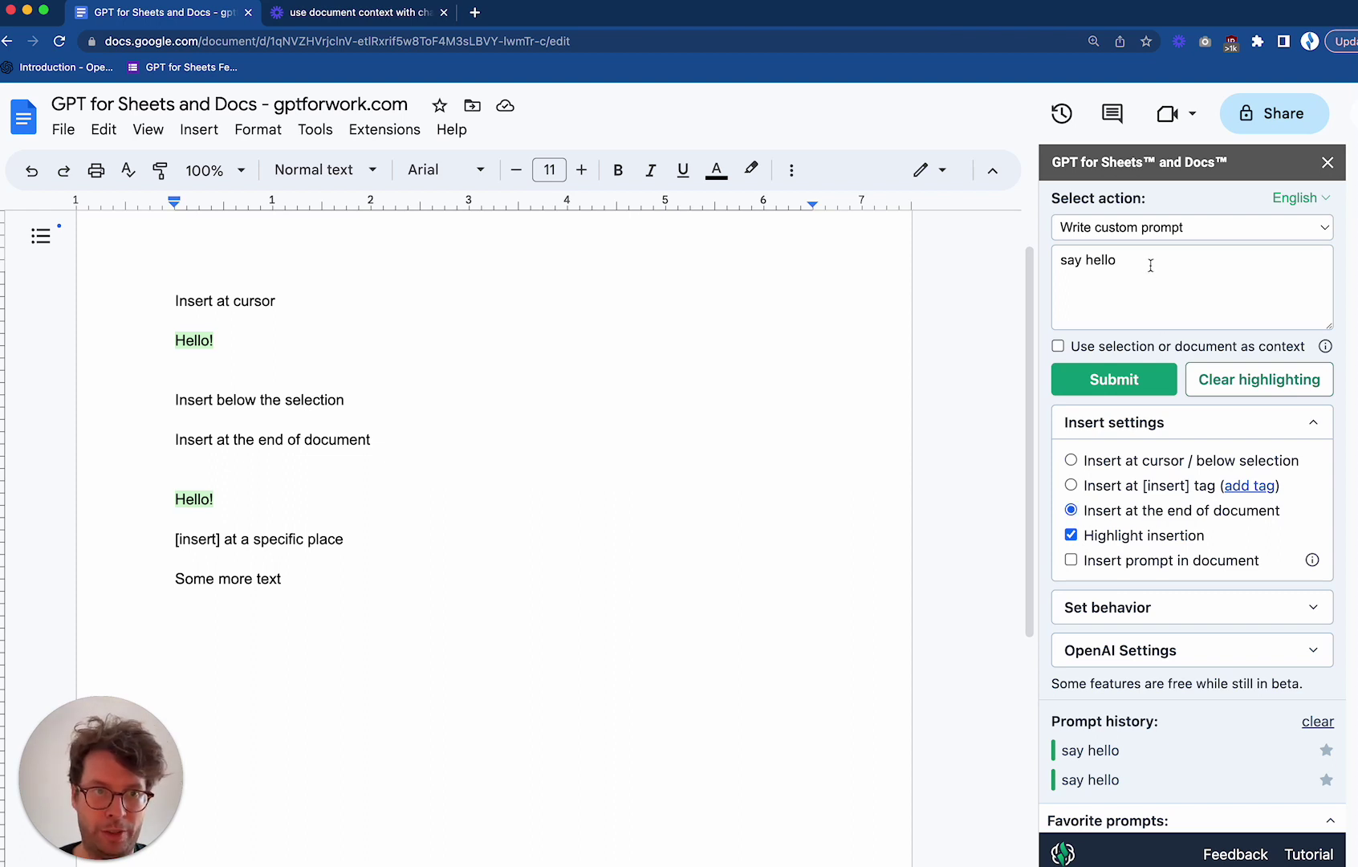
click(1116, 380)
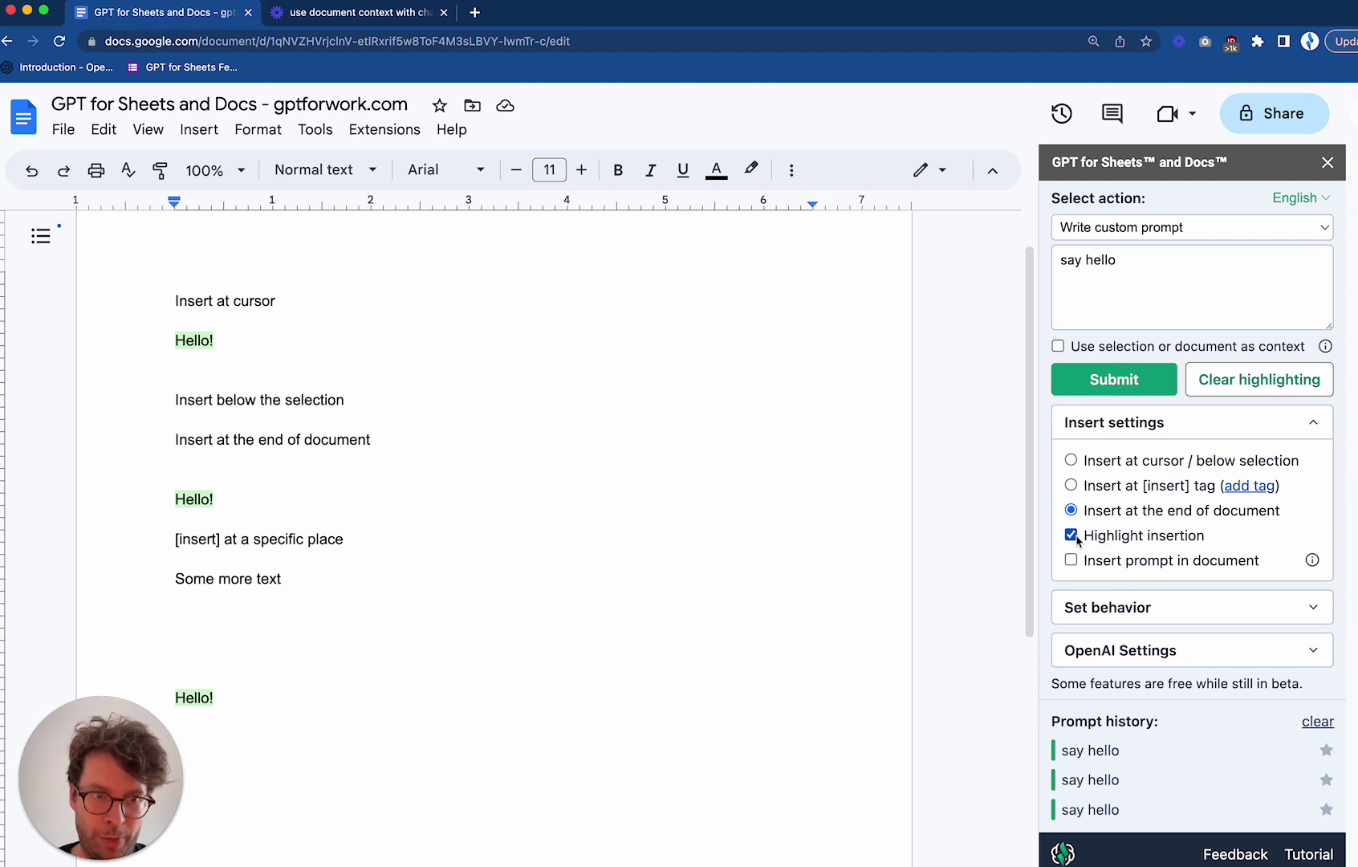
Clear the highlighting from all the inserted Hello! responses using the add-on
double_click(183, 340)
double_click(203, 499)
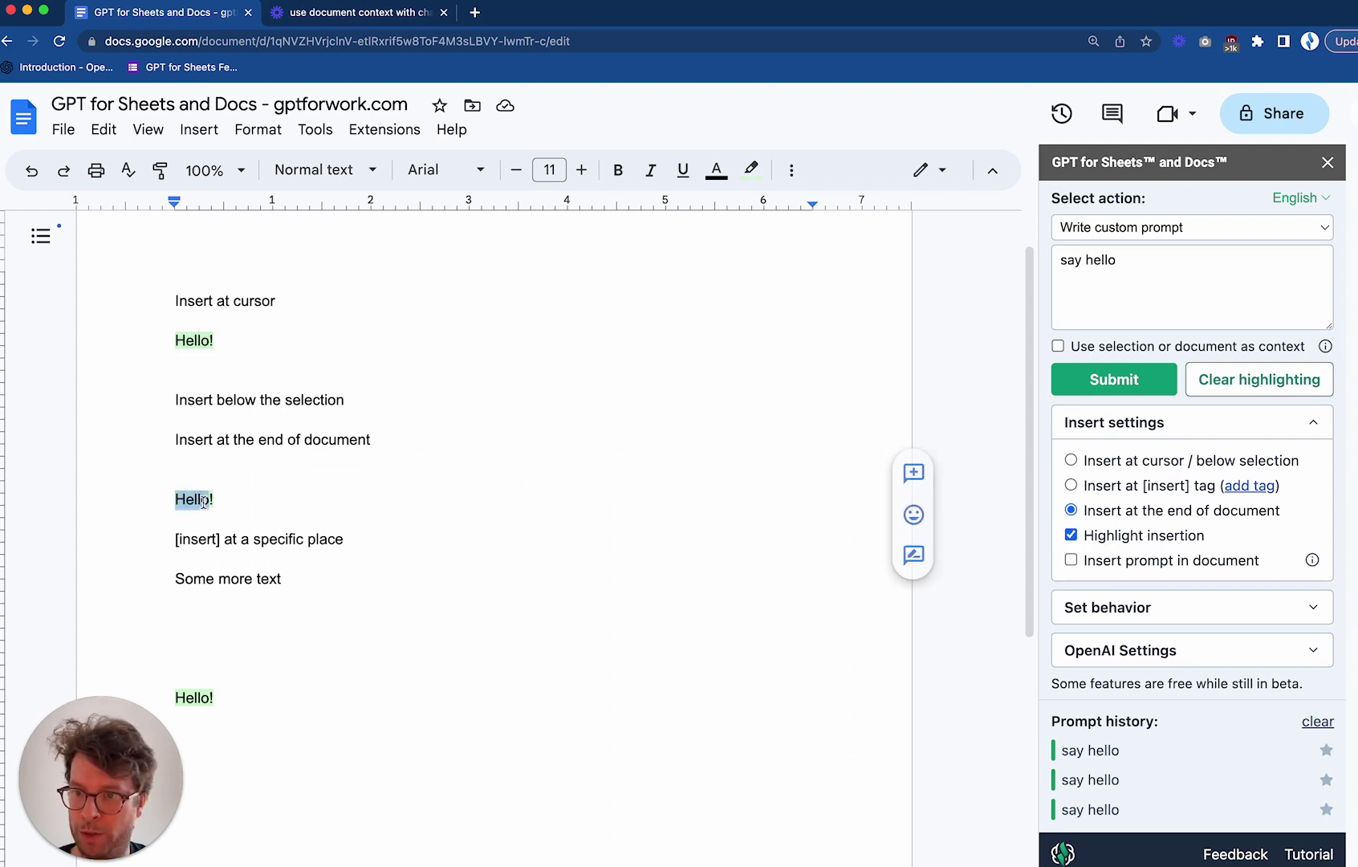
click(198, 698)
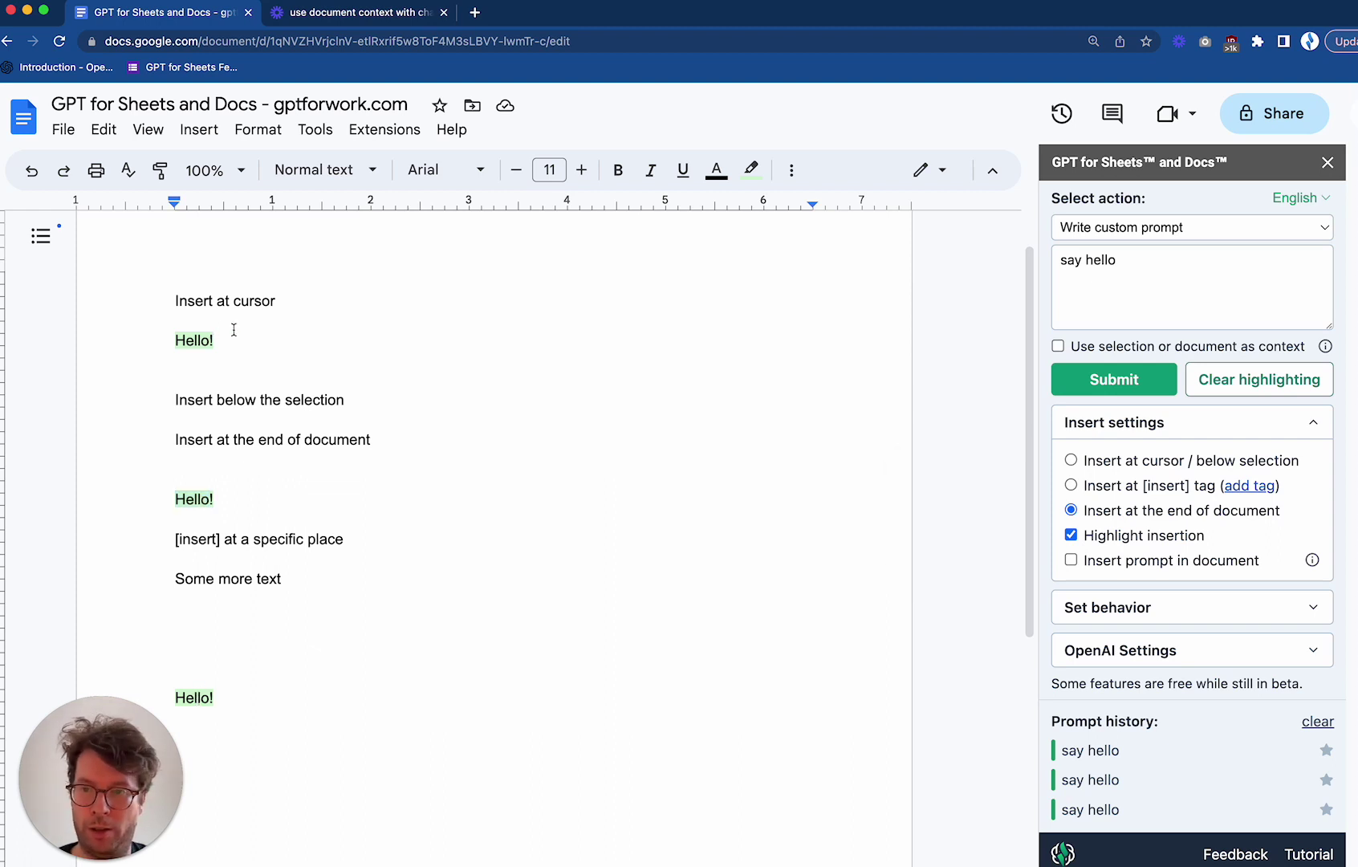
click(1252, 384)
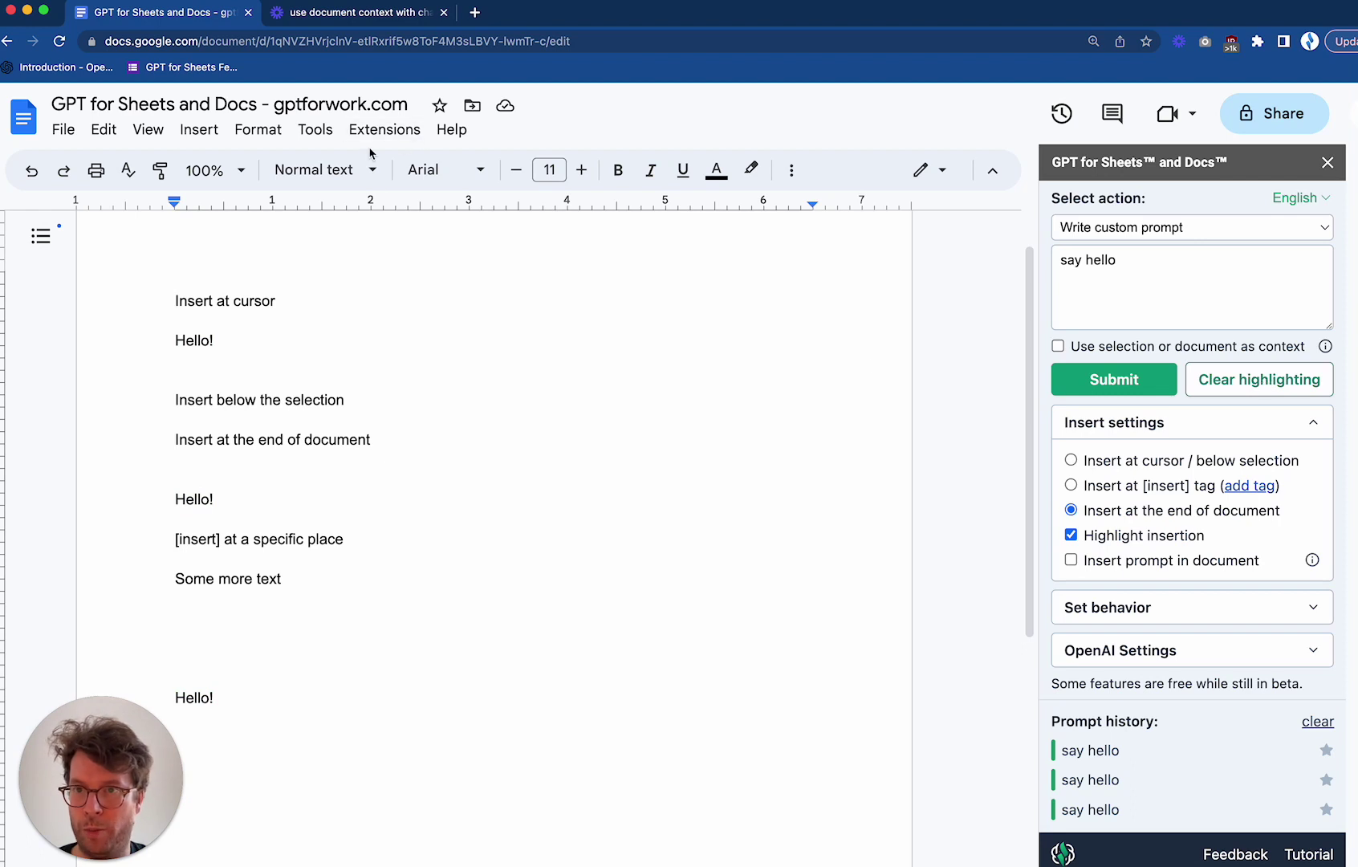
click(252, 133)
click(254, 132)
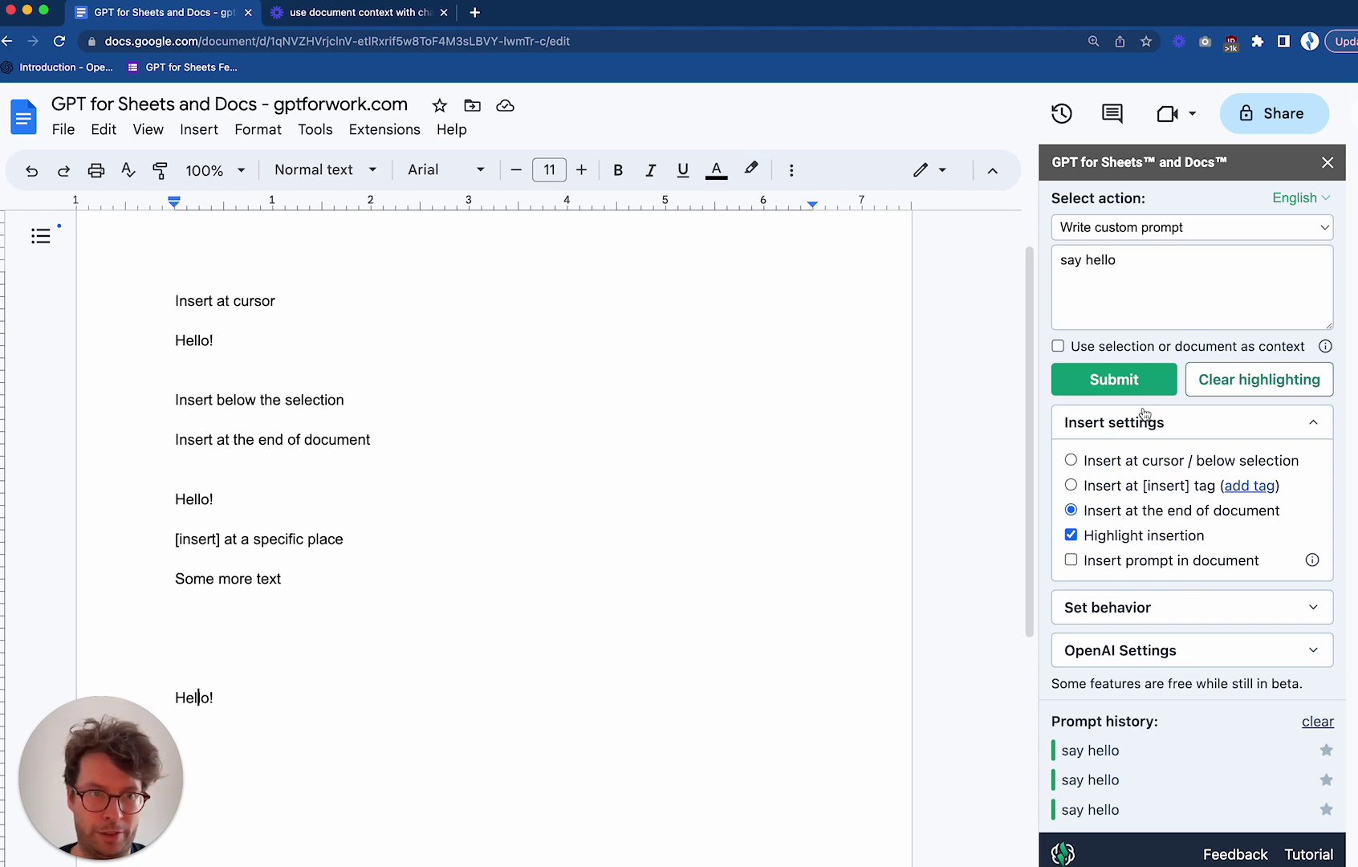
Submit the "say hello" prompt again to add another highlighted response at the end of the document
click(1113, 385)
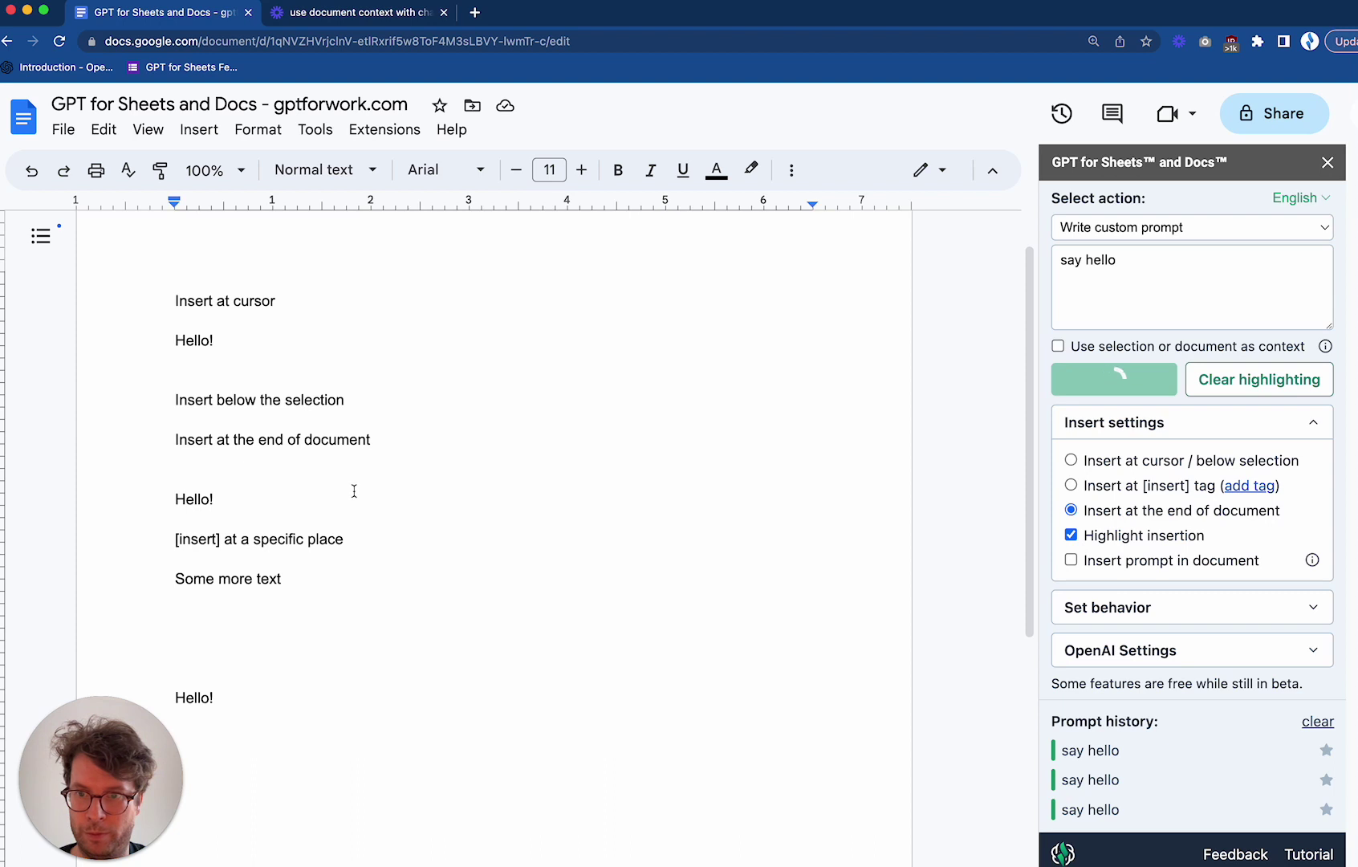
scroll(376, 594, down, 2)
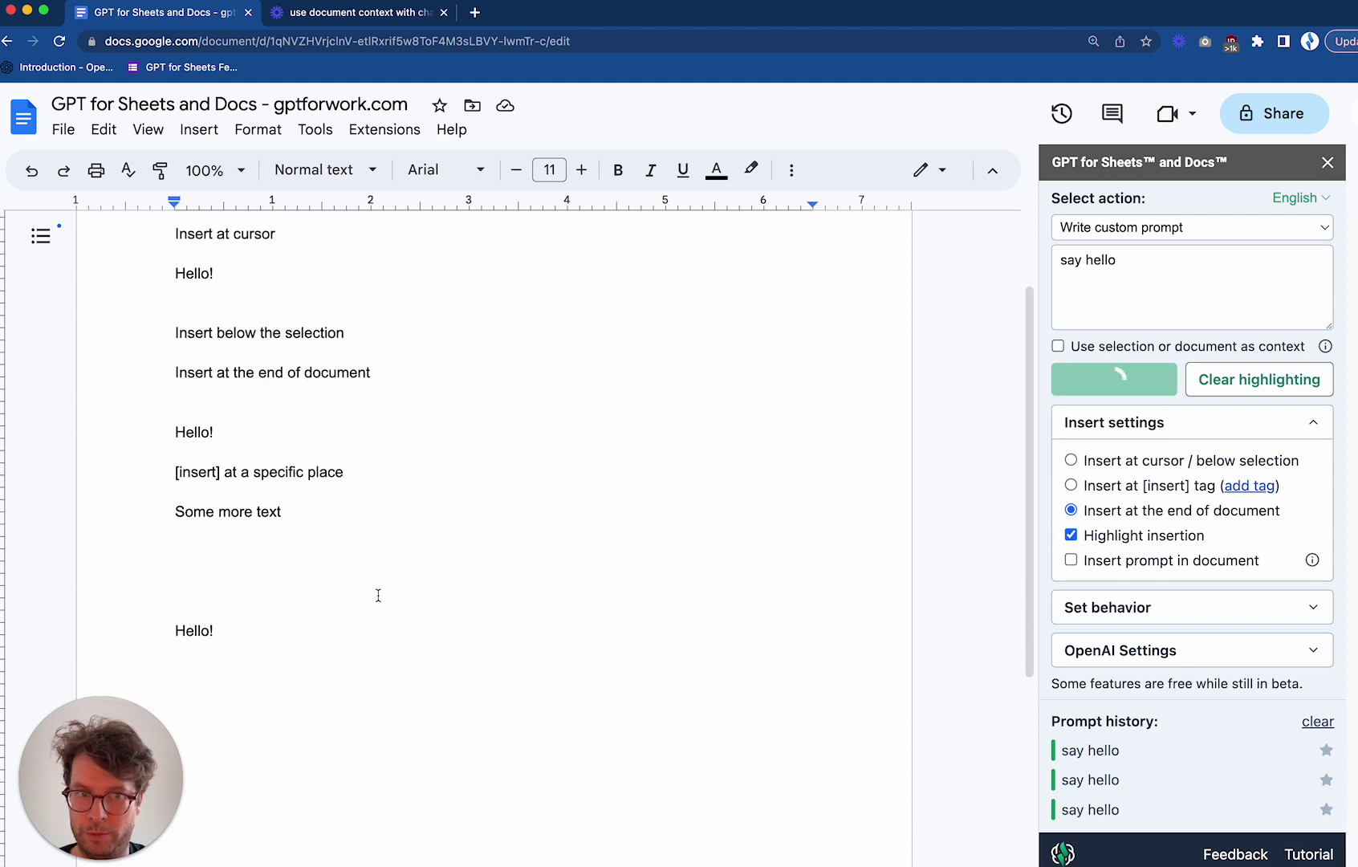
scroll(378, 595, down, 1)
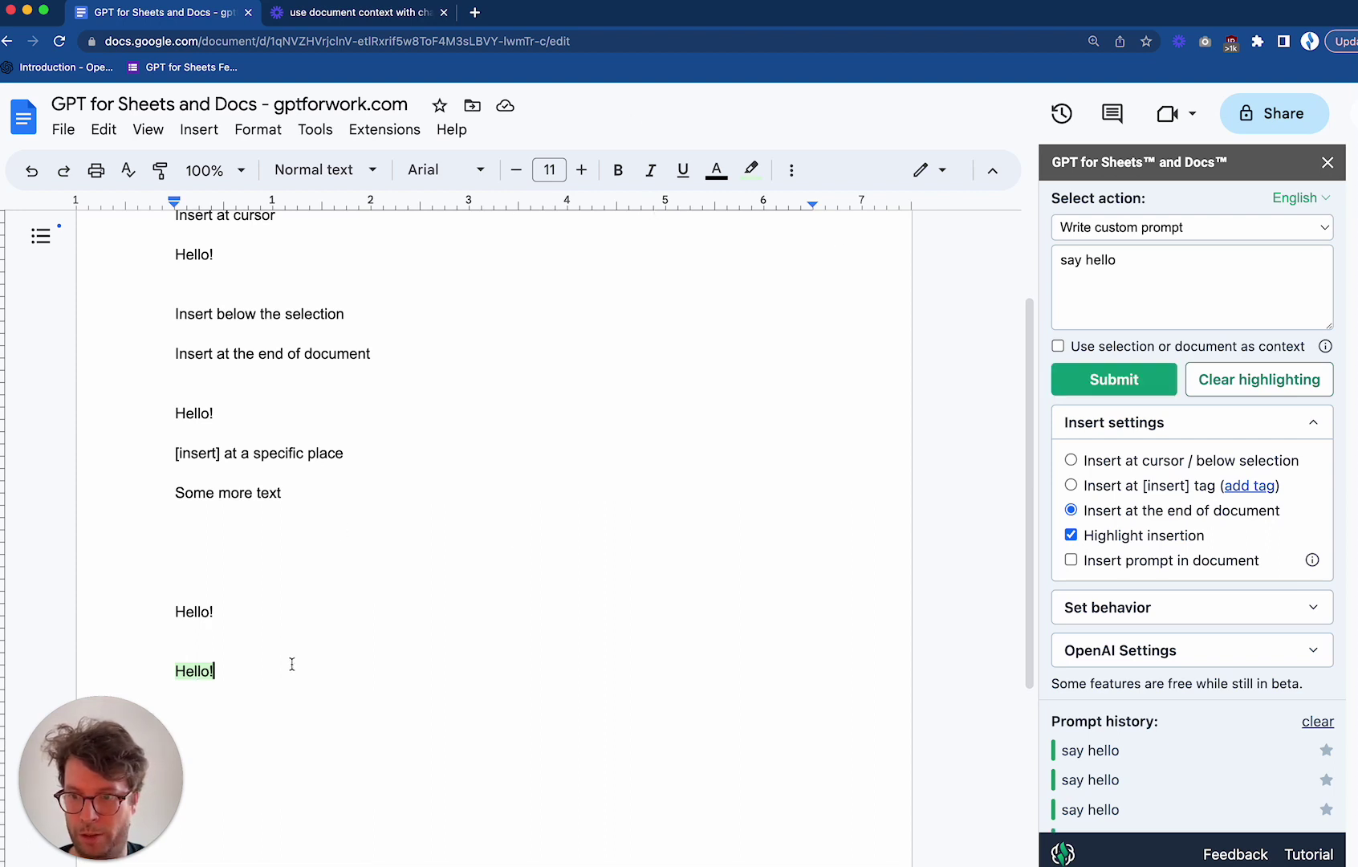
Select the whole document and set its text highlight colour to None
key(super+a)
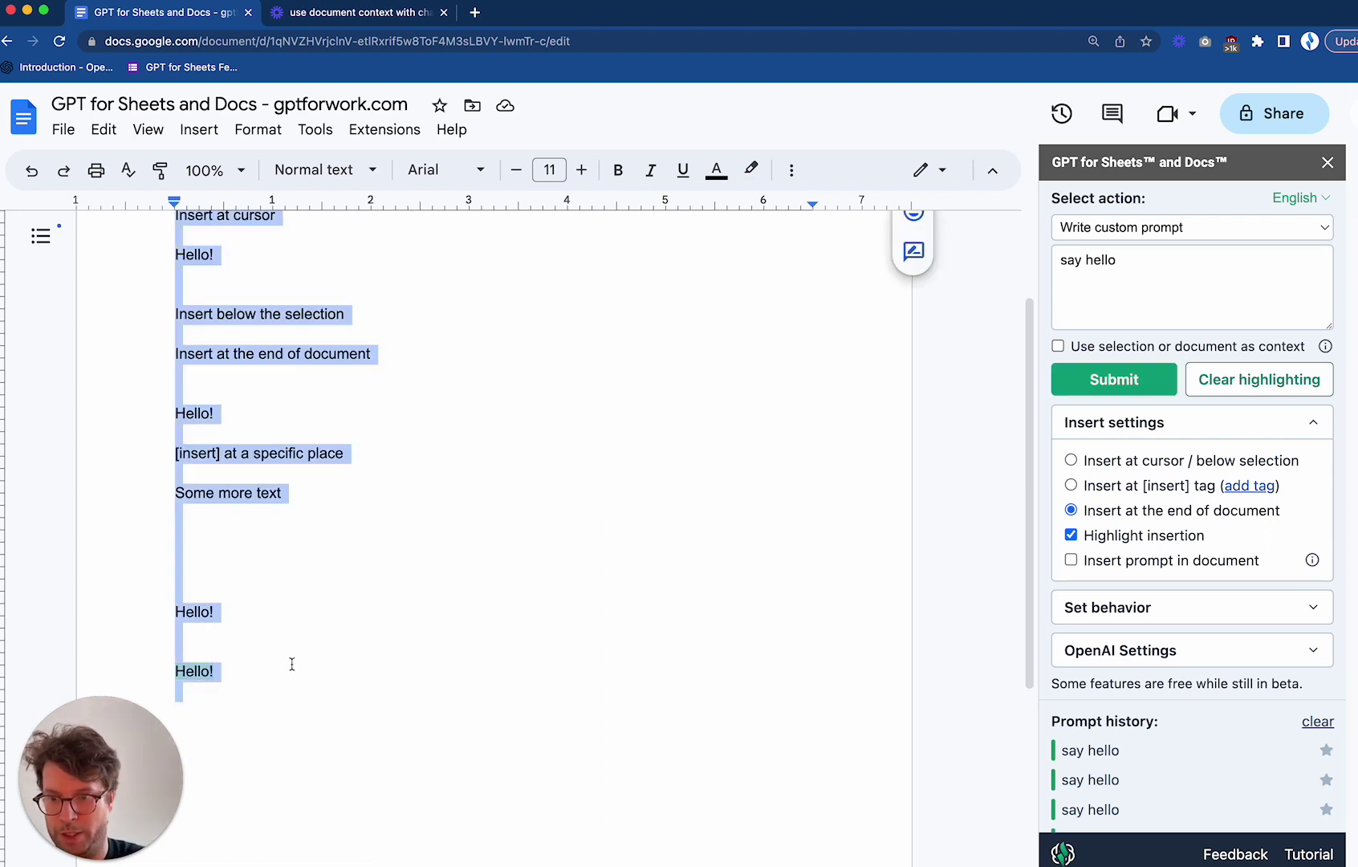
click(752, 170)
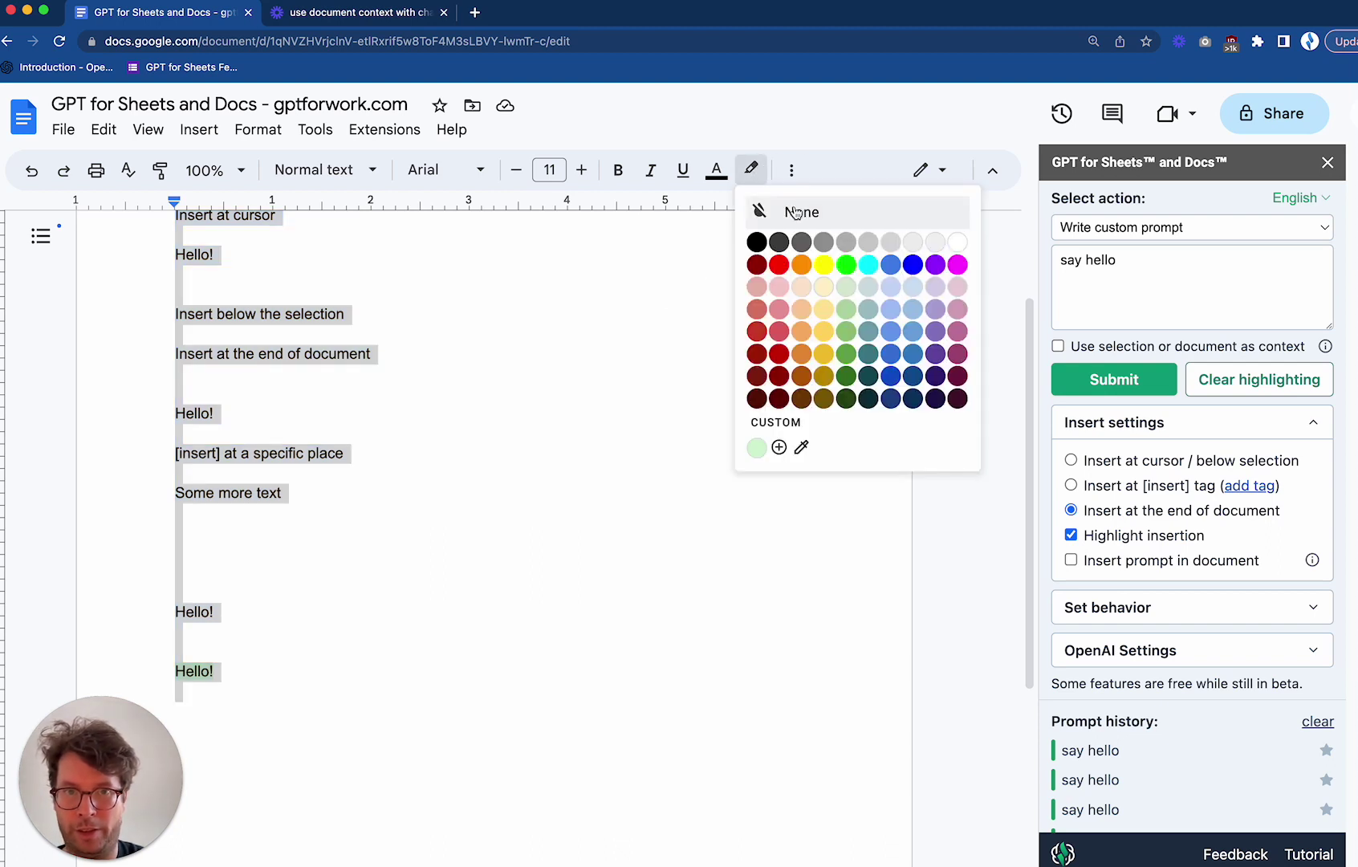
click(795, 213)
click(409, 689)
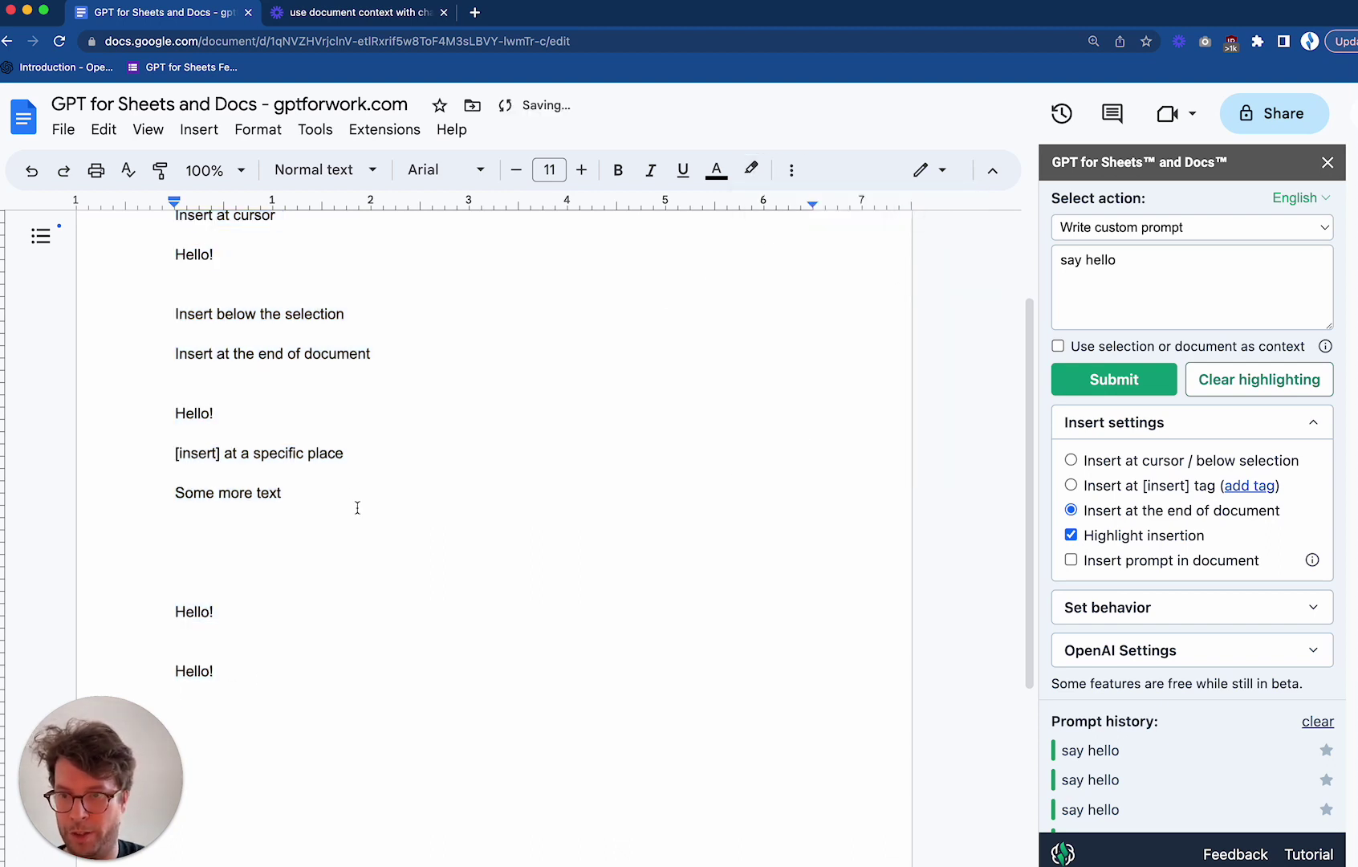
Undo the recent changes back to before the add-on's highlighting was cleared
scroll(357, 508, up, 2)
scroll(357, 507, down, 2)
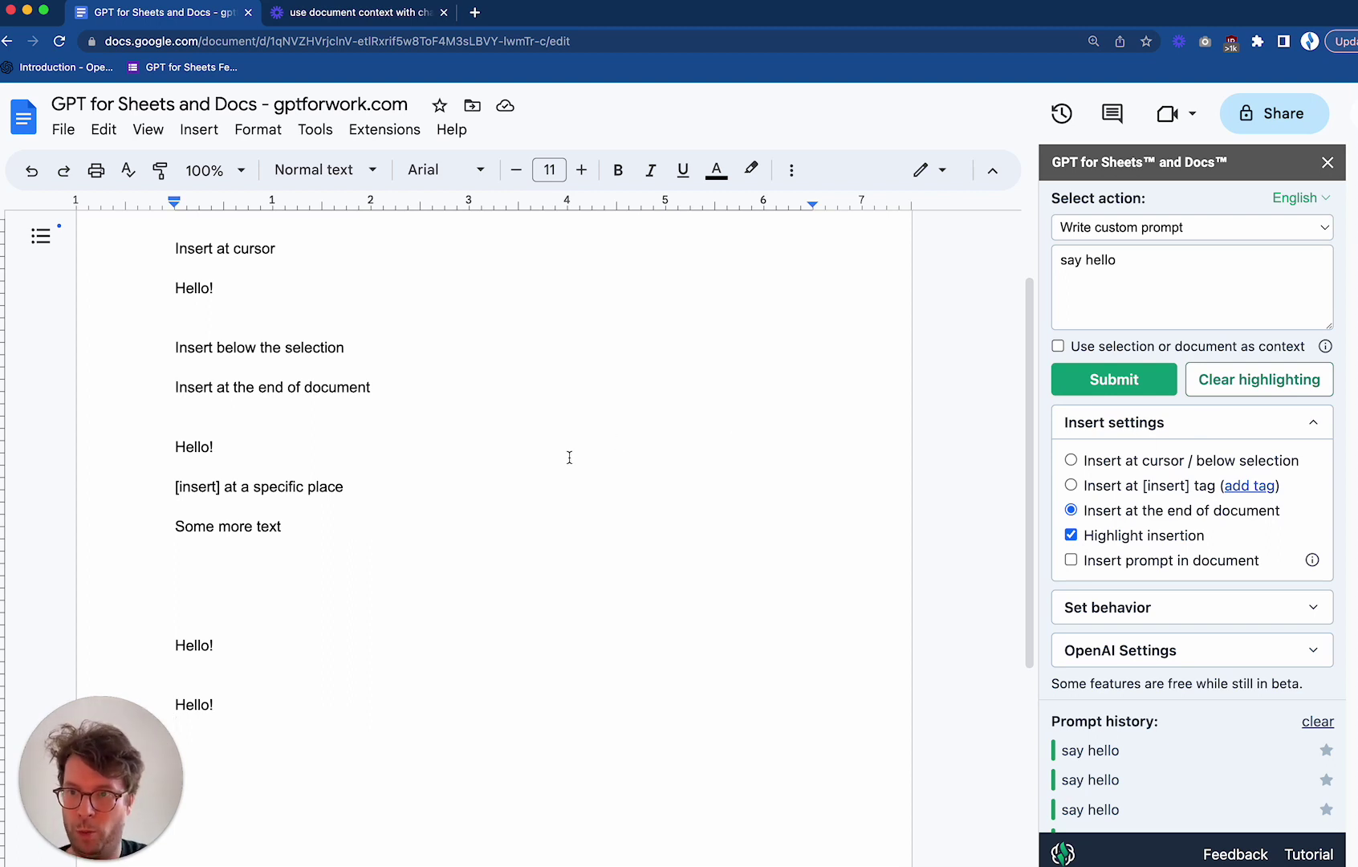
key(super+a)
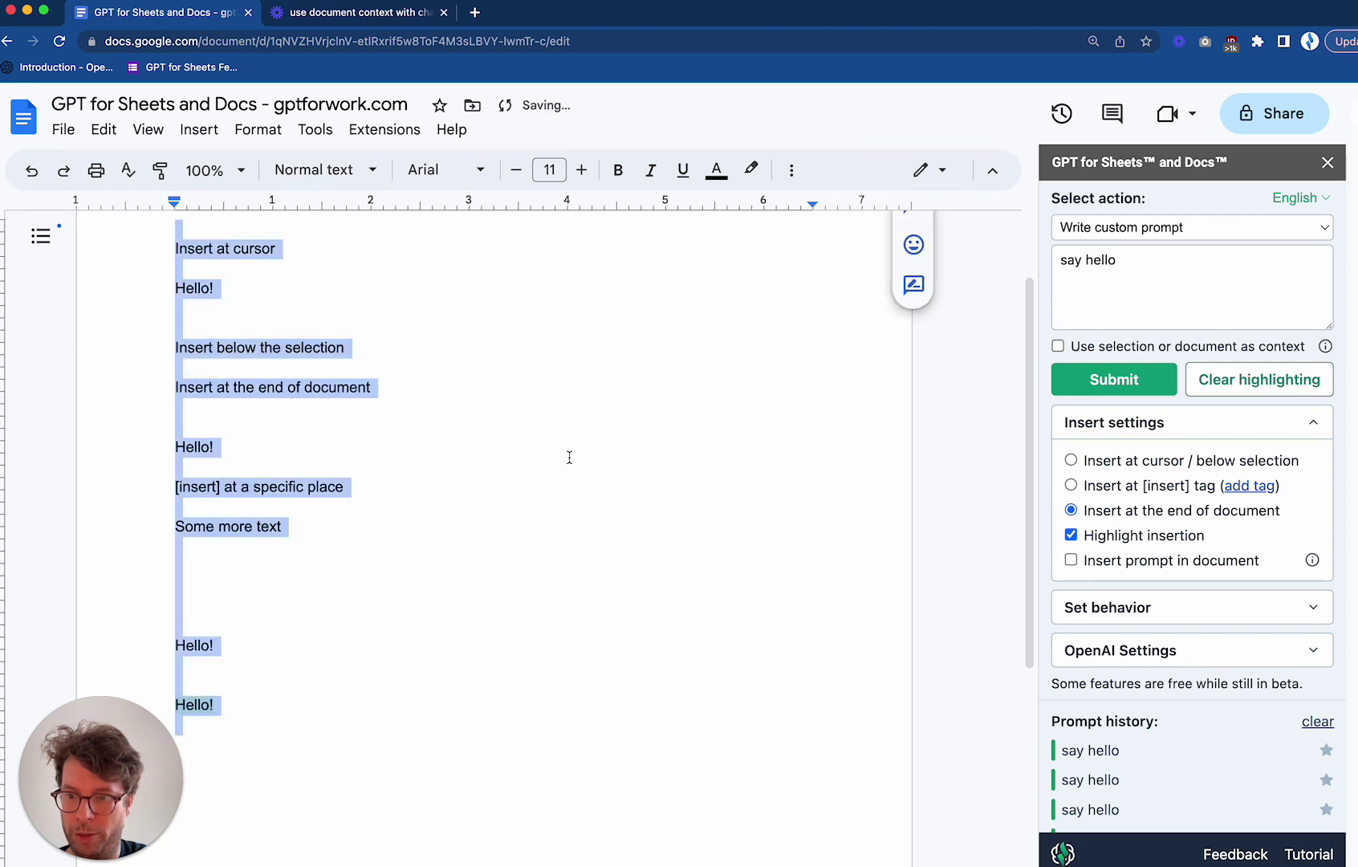
key(super+z)
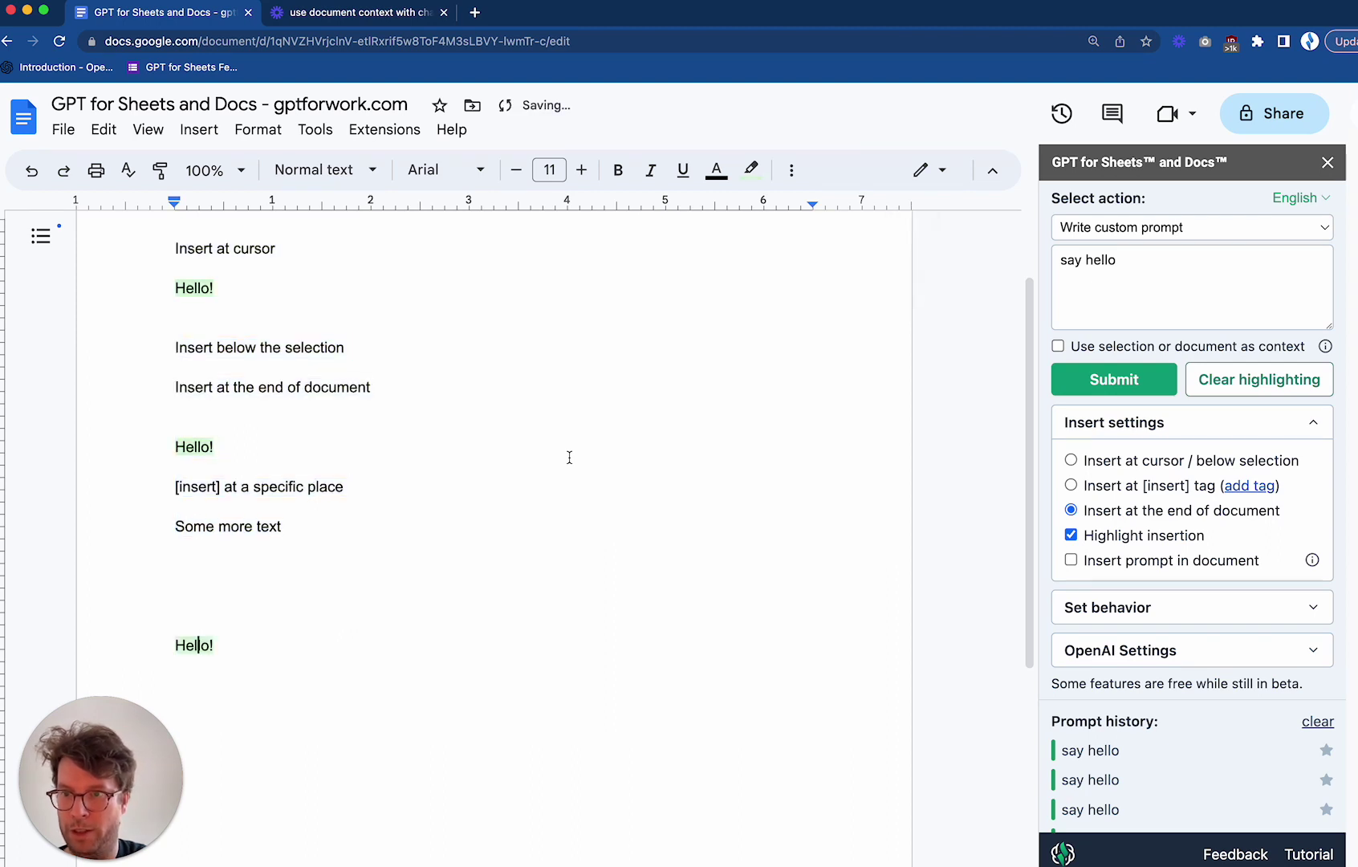
scroll(569, 457, up, 2)
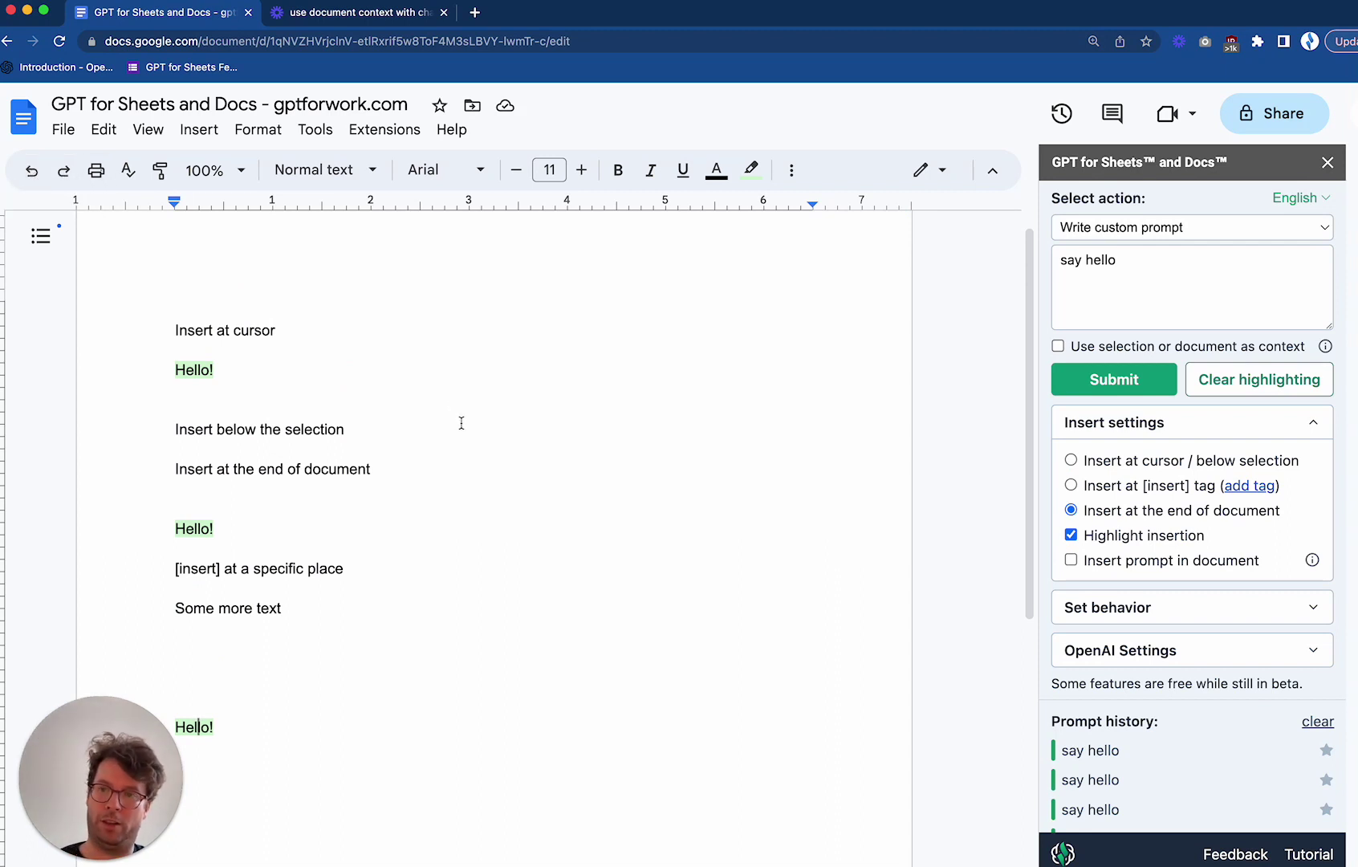
Redo the undone highlight clearing, last insertion and highlight removal
click(63, 171)
click(64, 172)
click(64, 172)
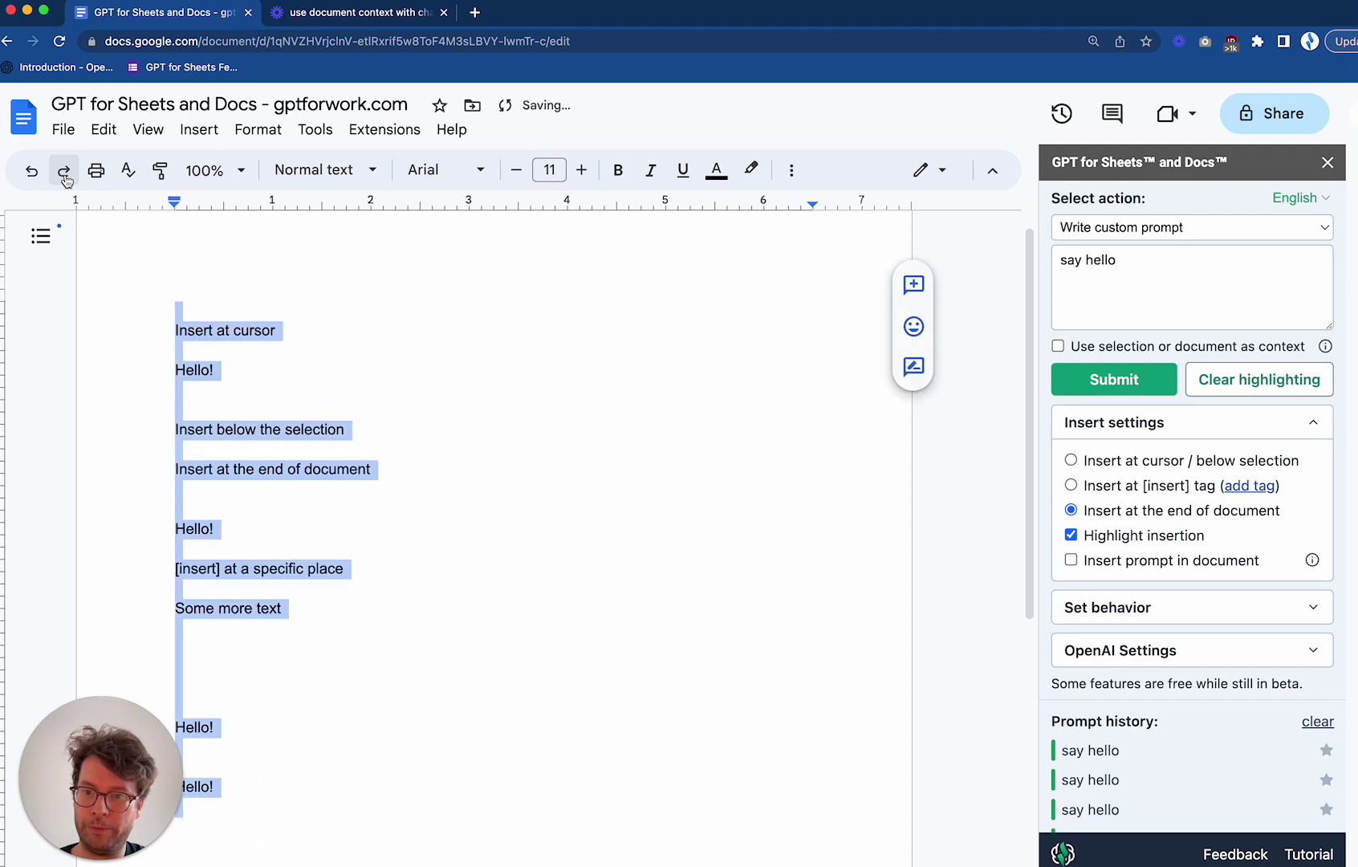
click(529, 464)
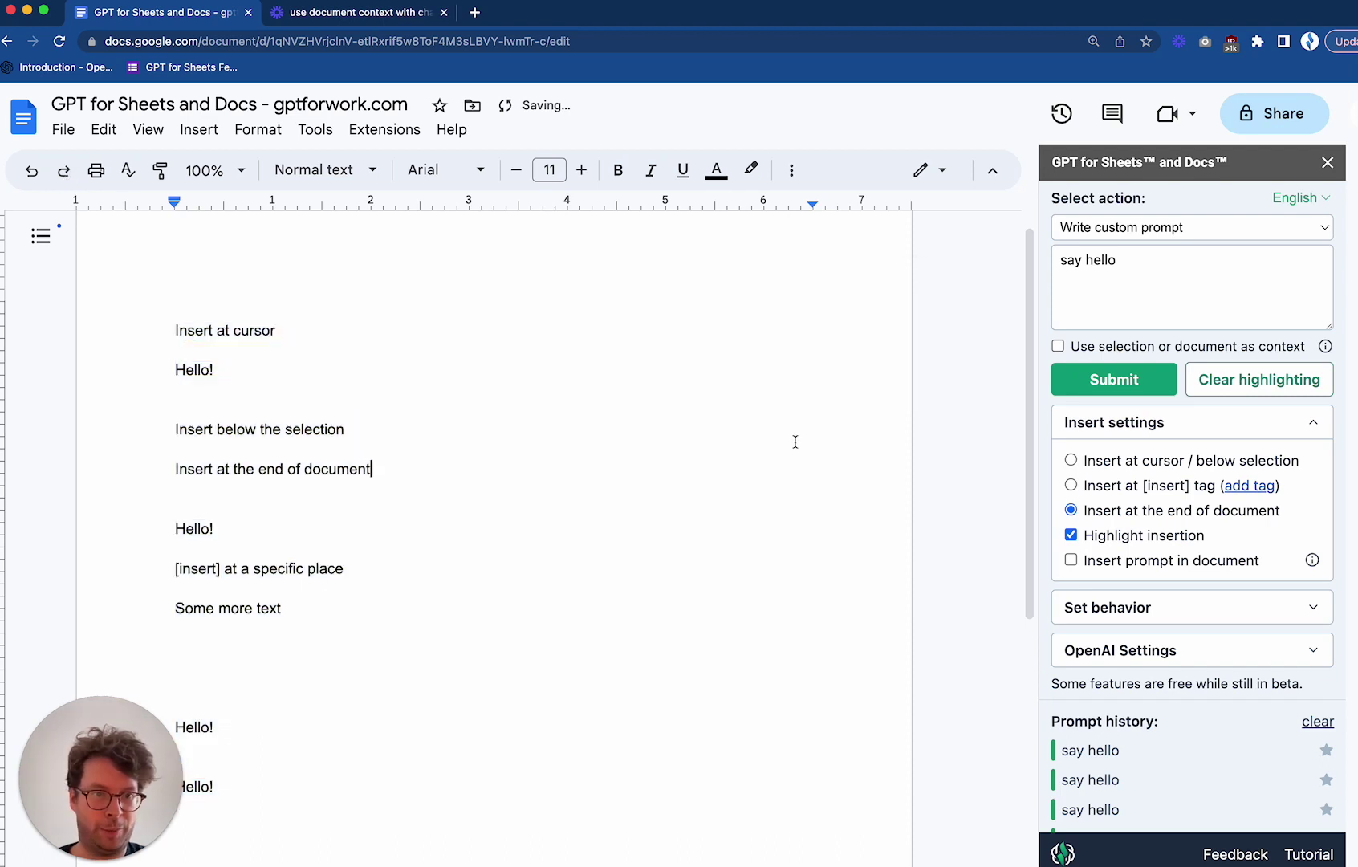
Turn off highlighting of insertions and place the cursor after the first Hello! in the document
scroll(796, 441, up, 1)
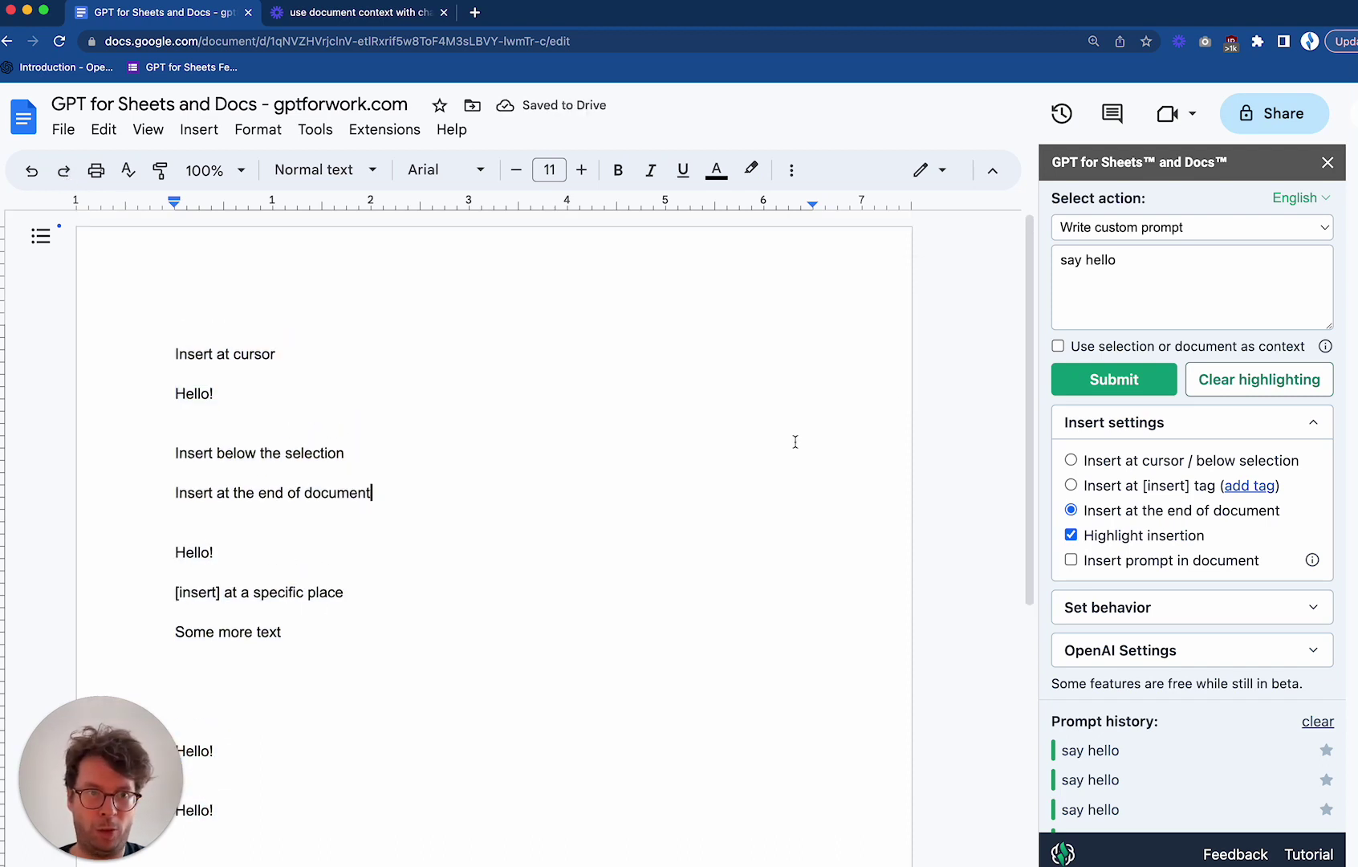
click(1073, 537)
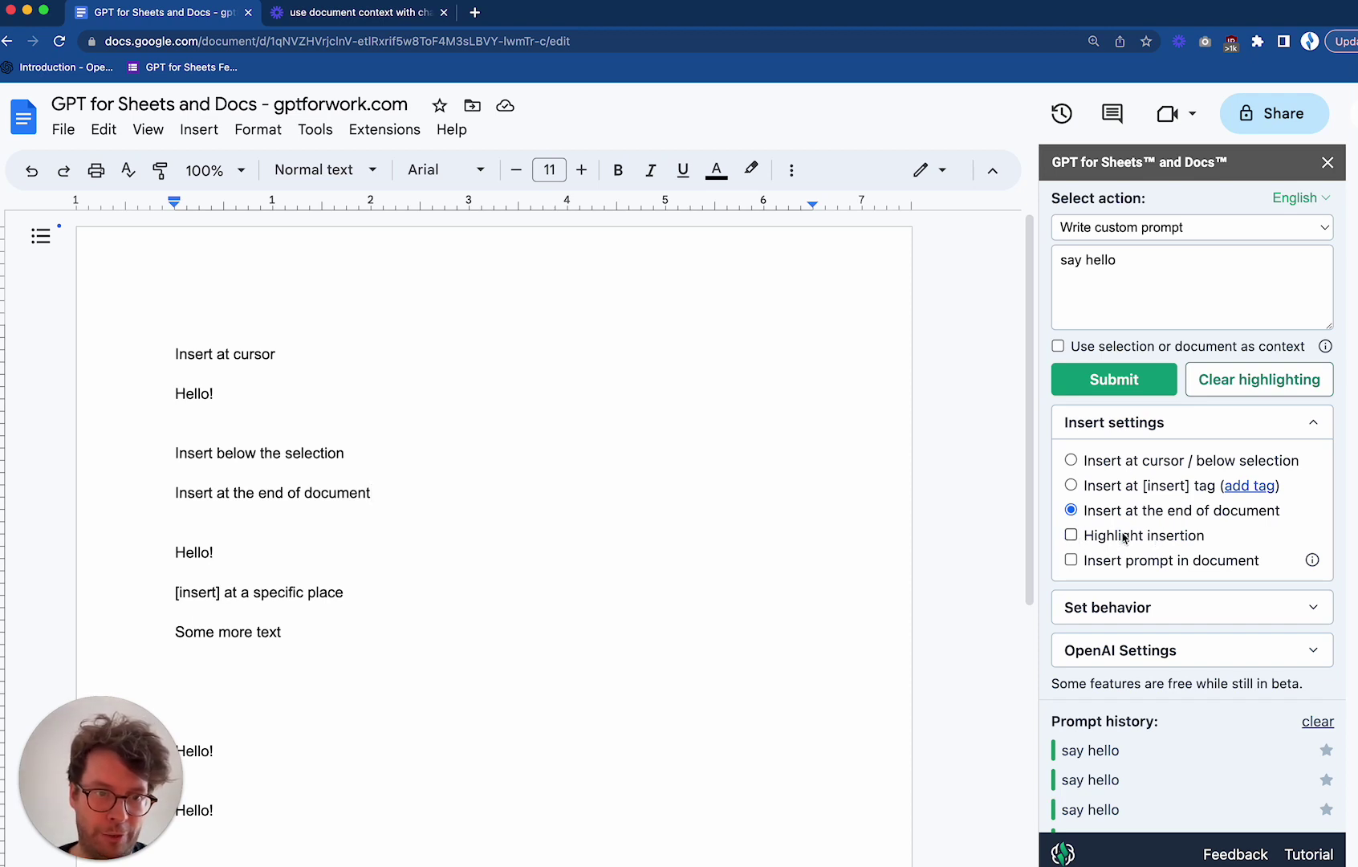
click(302, 397)
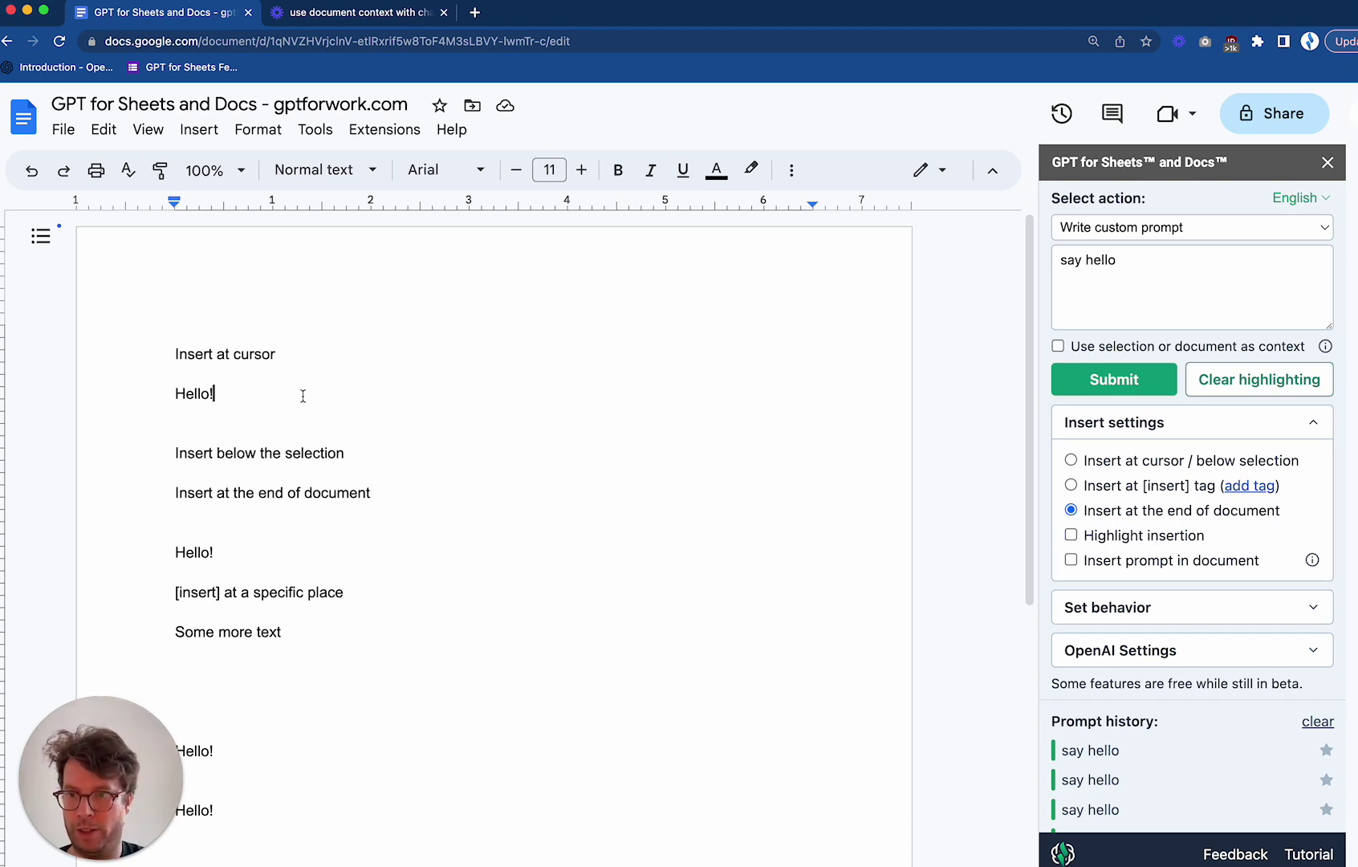
Add a blank line below the first Hello! and submit the custom prompt "say goodbye" with insertion at the end of the document
key(Return)
click(1106, 259)
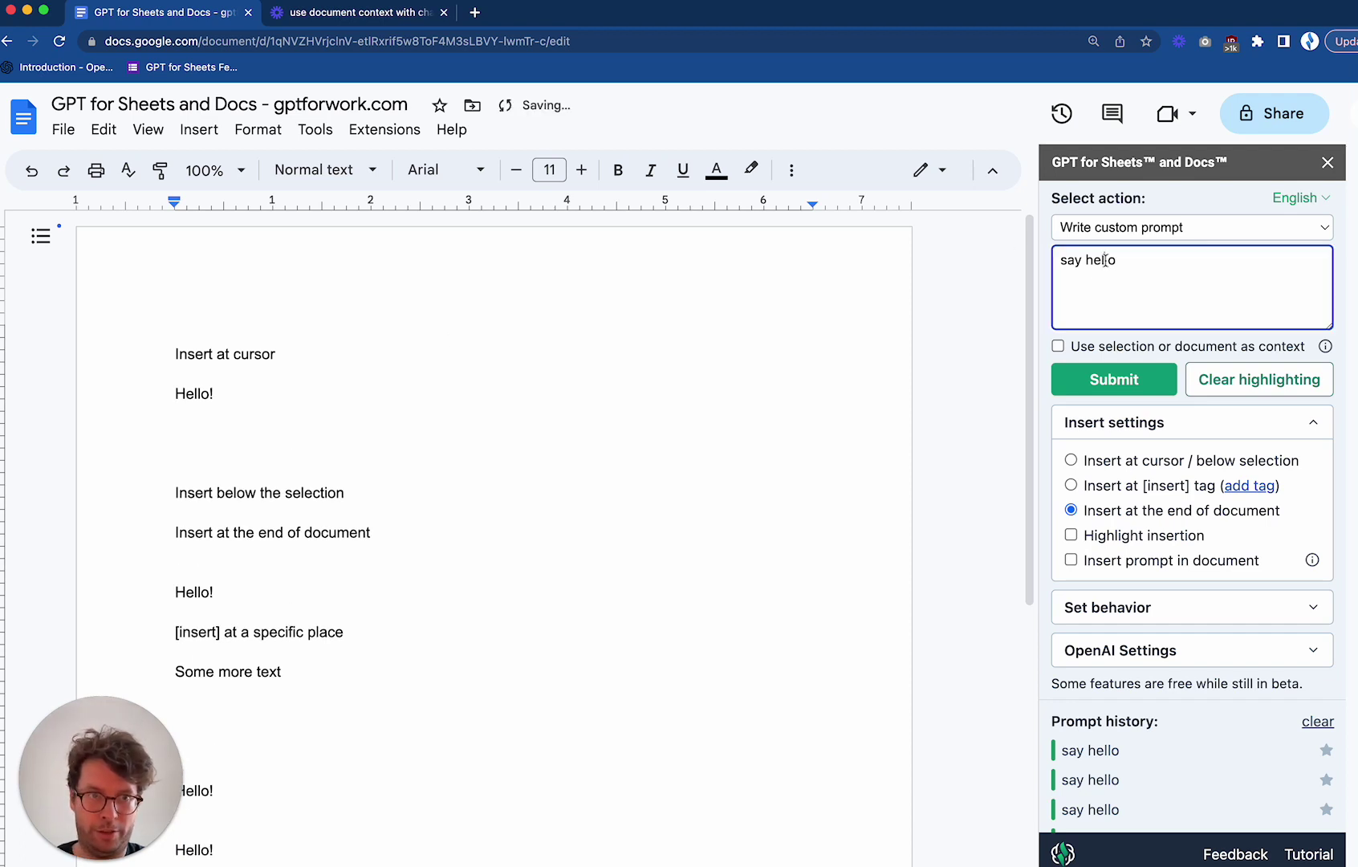
double_click(1105, 259)
text(goodby)
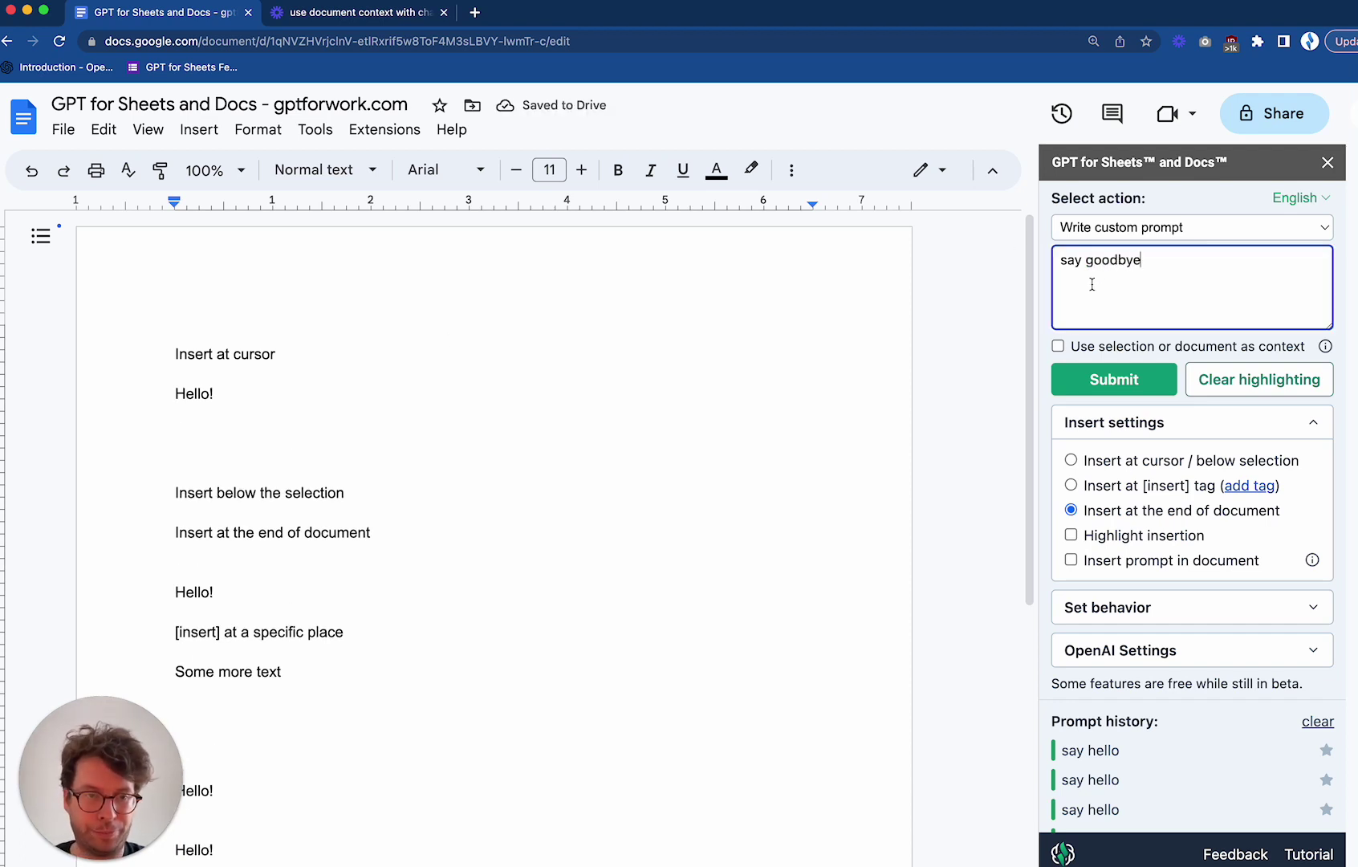
click(1121, 387)
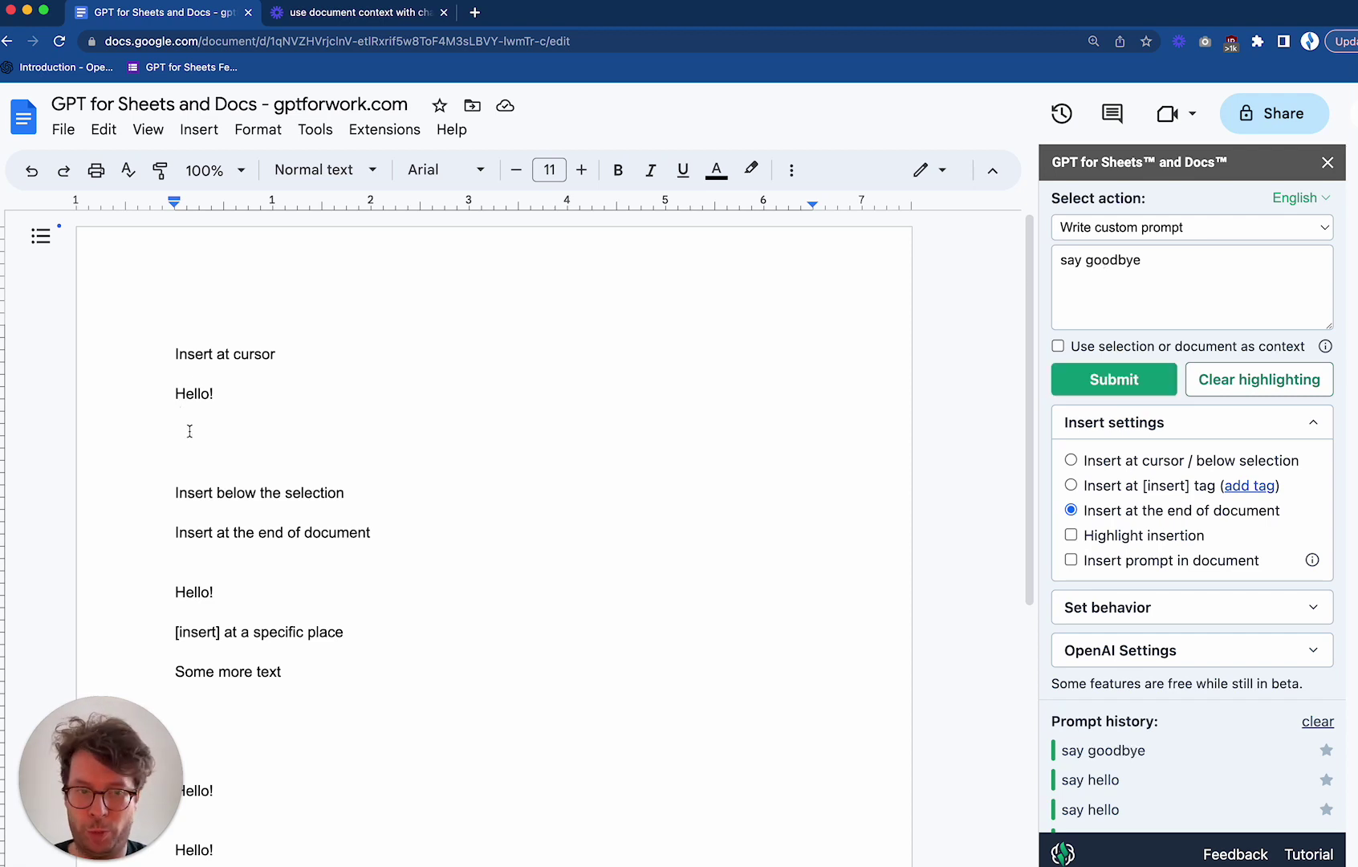
scroll(211, 431, down, 5)
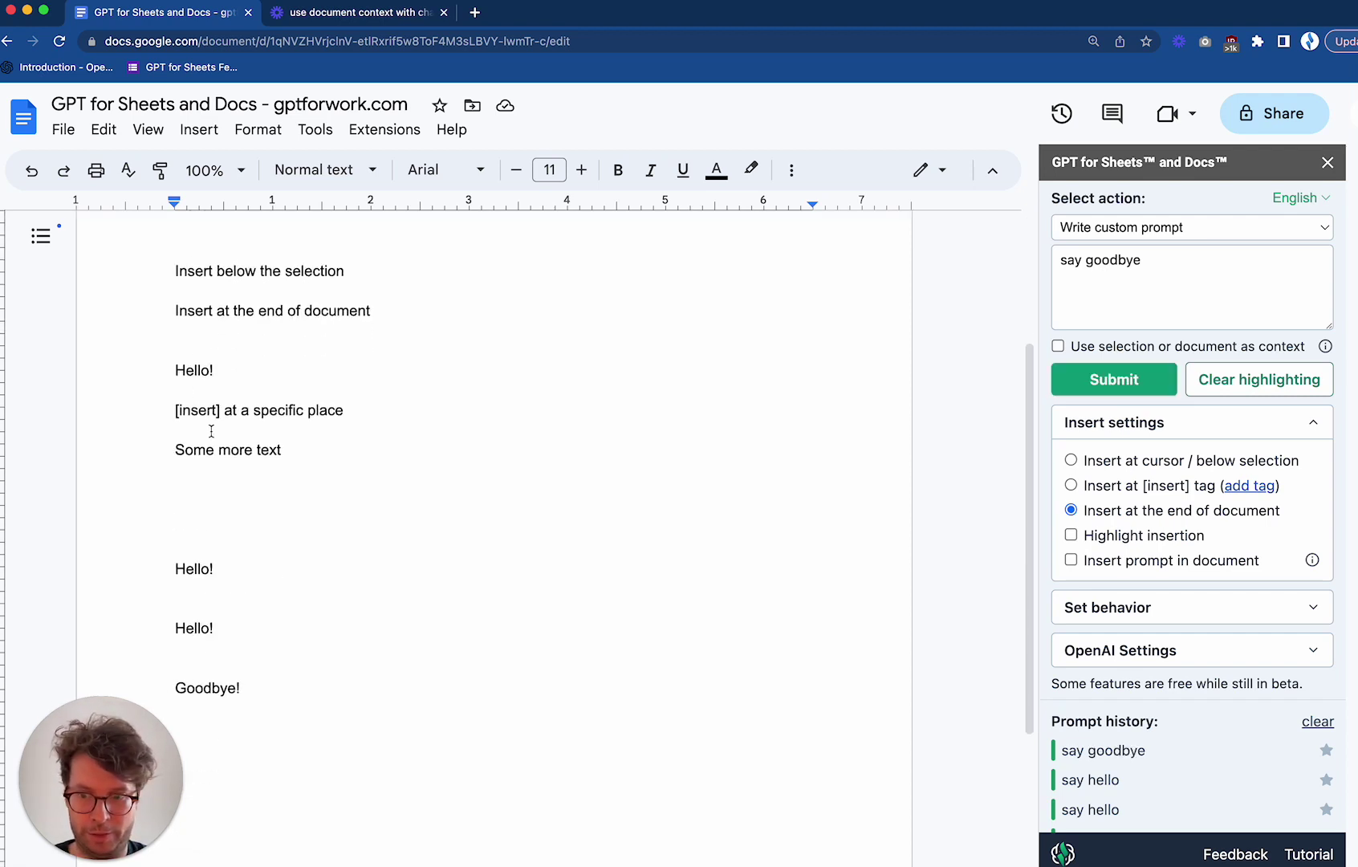
double_click(186, 585)
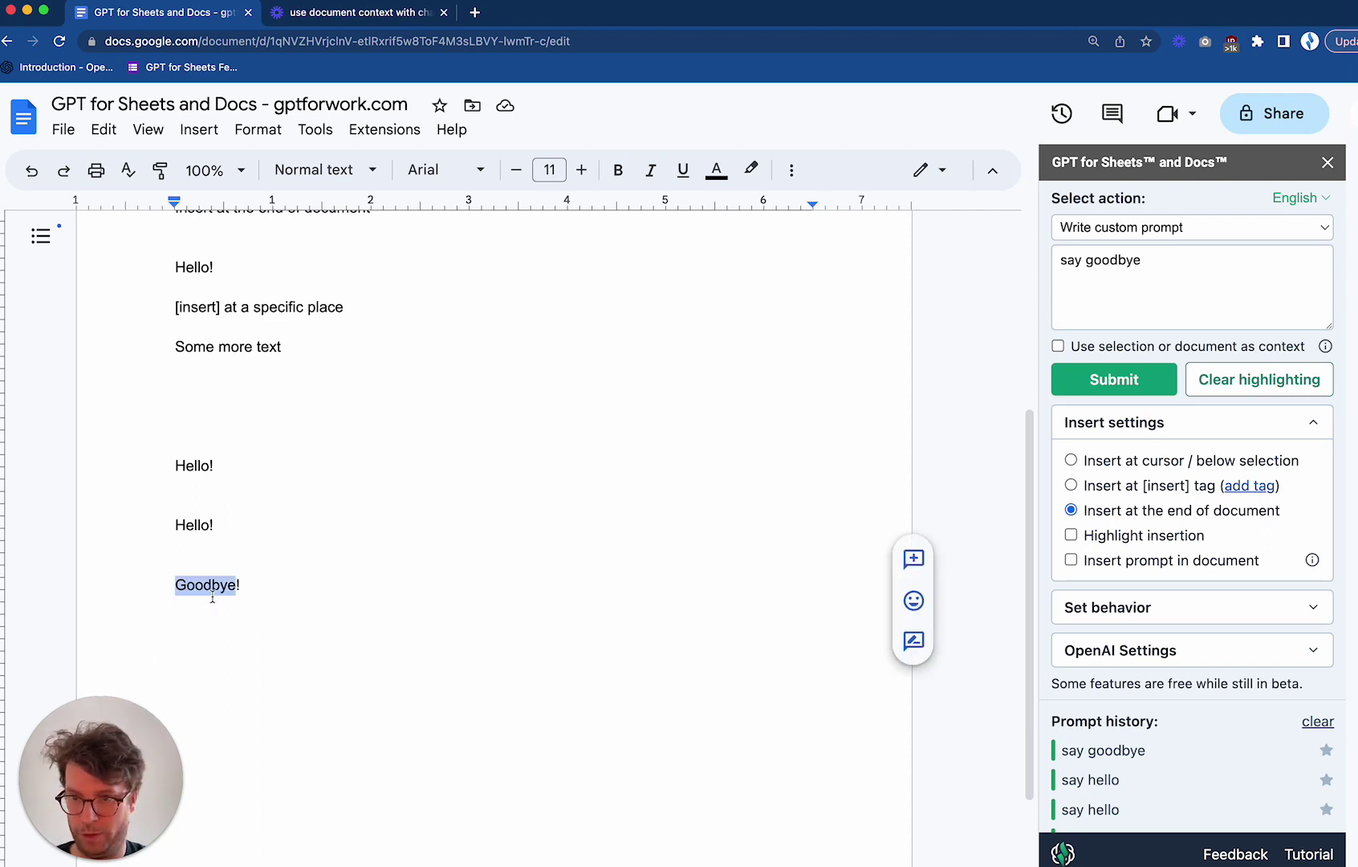
click(212, 598)
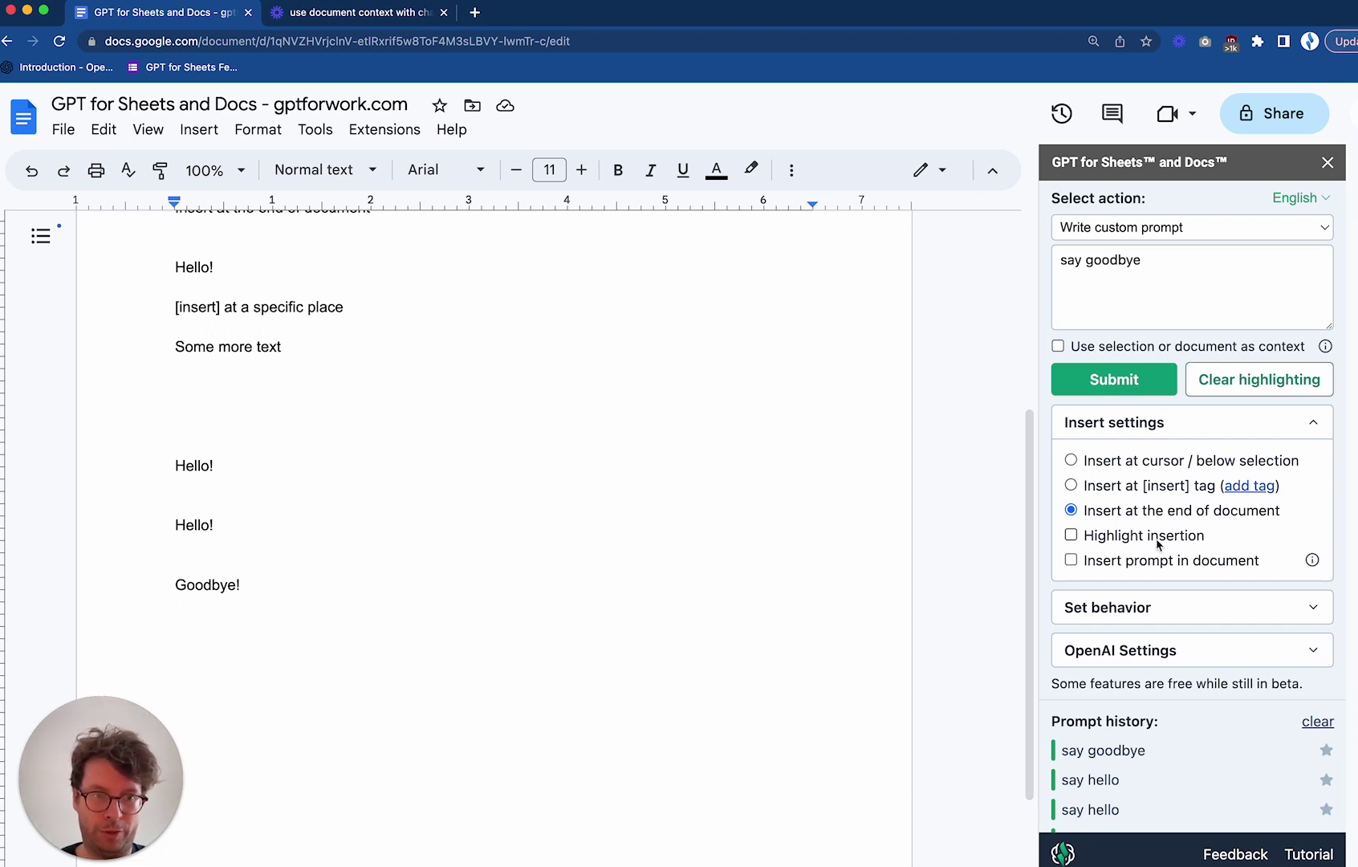
Set insertions to go at the cursor or below the selection, with highlighting and the prompt included in the document
click(1198, 536)
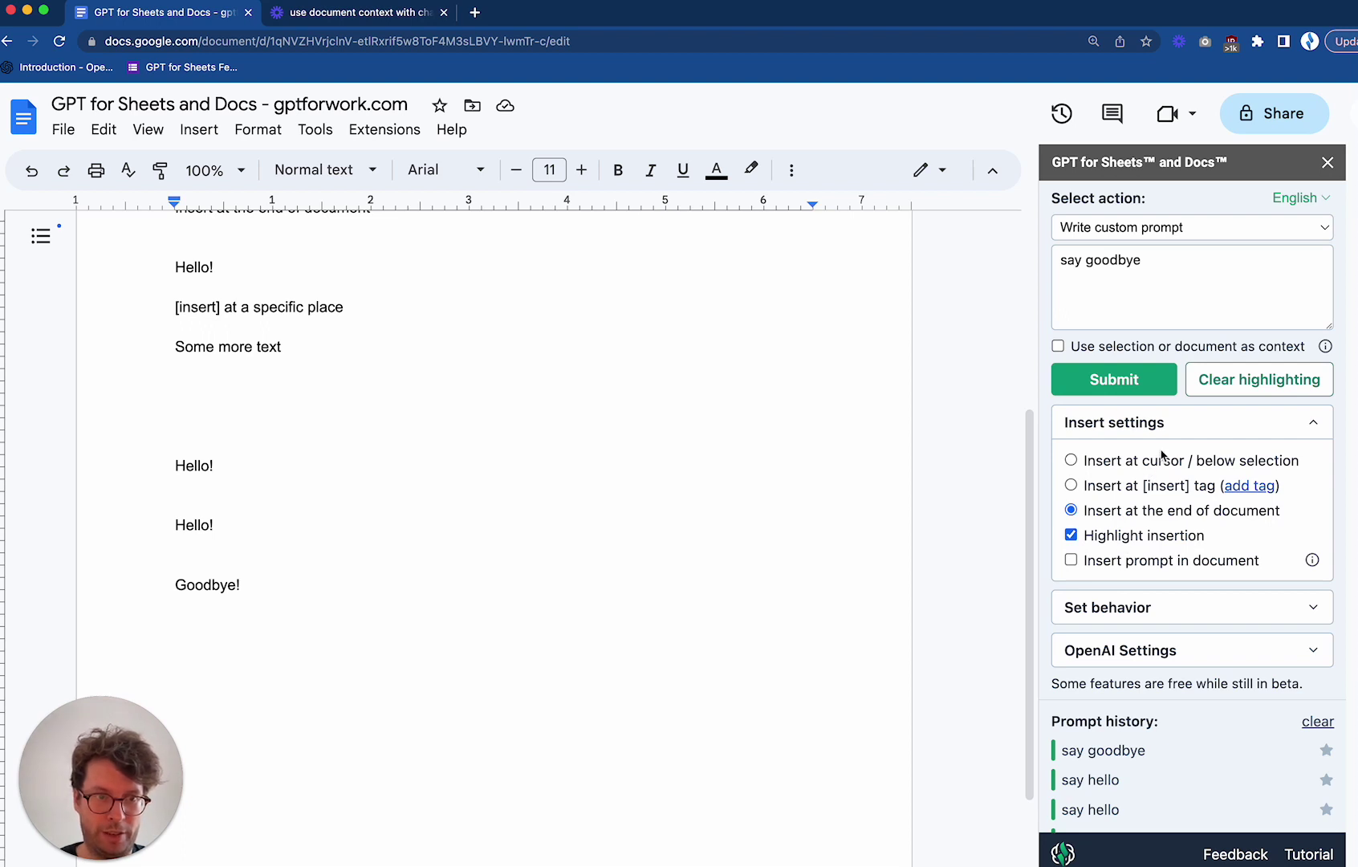
click(1074, 462)
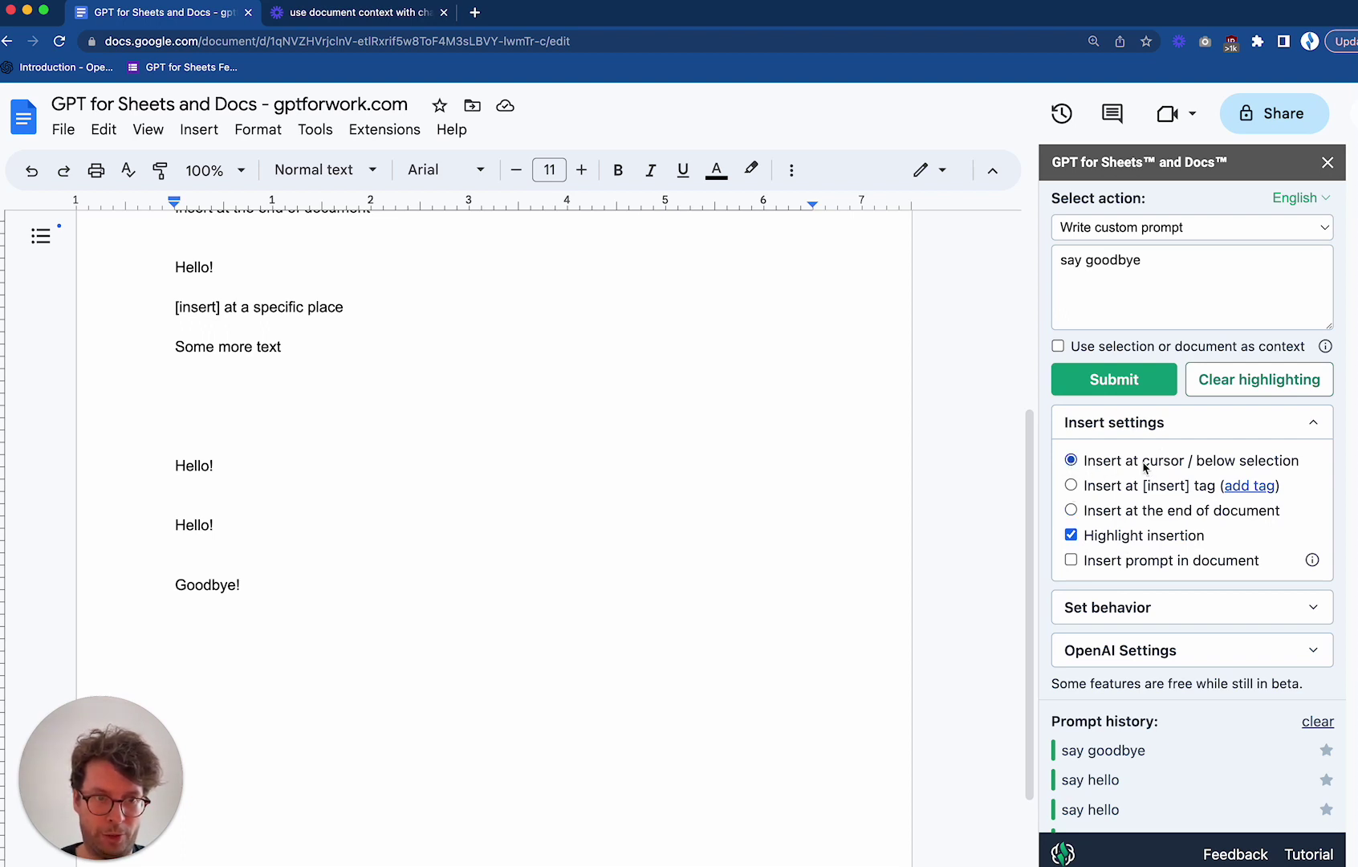
scroll(703, 452, up, 5)
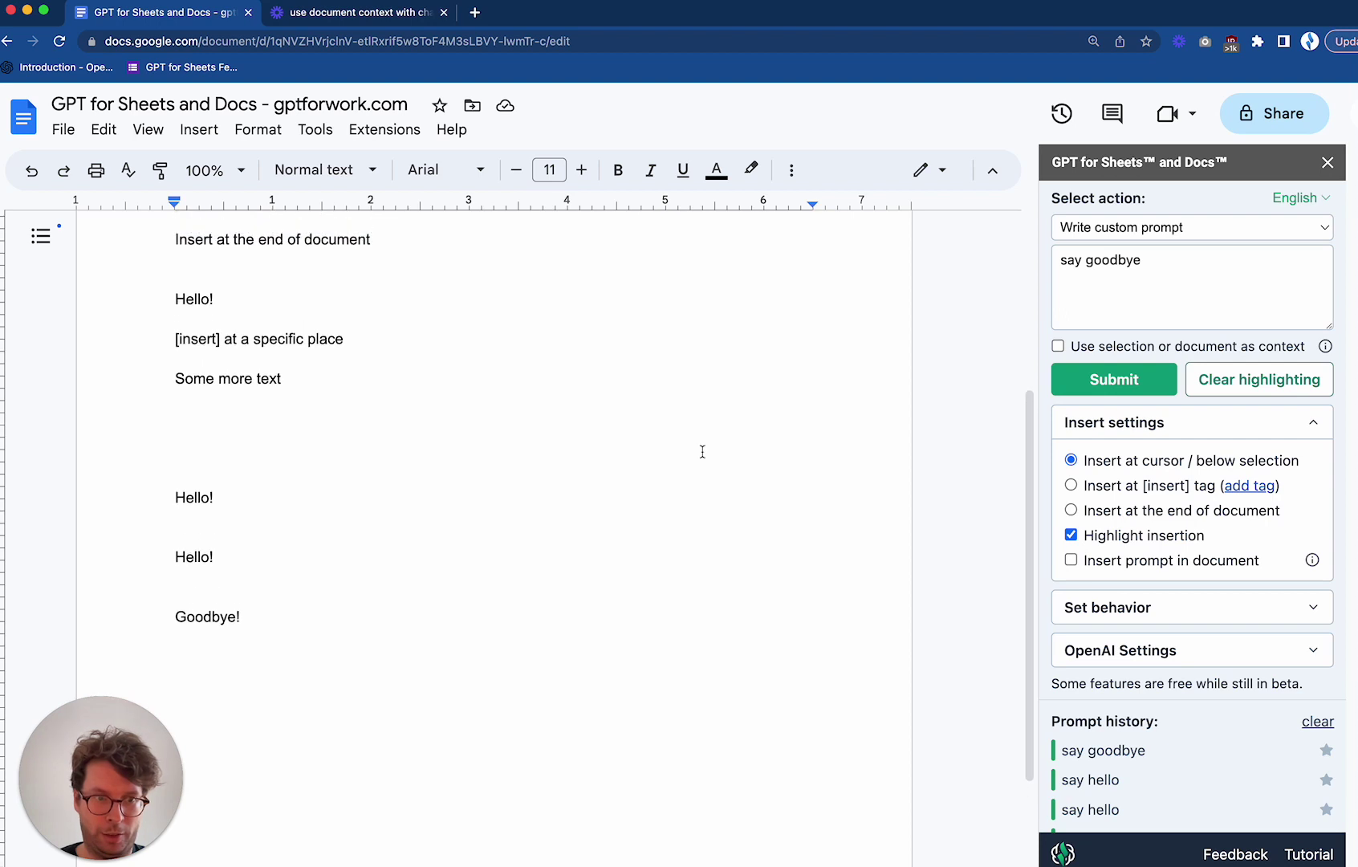
click(1072, 562)
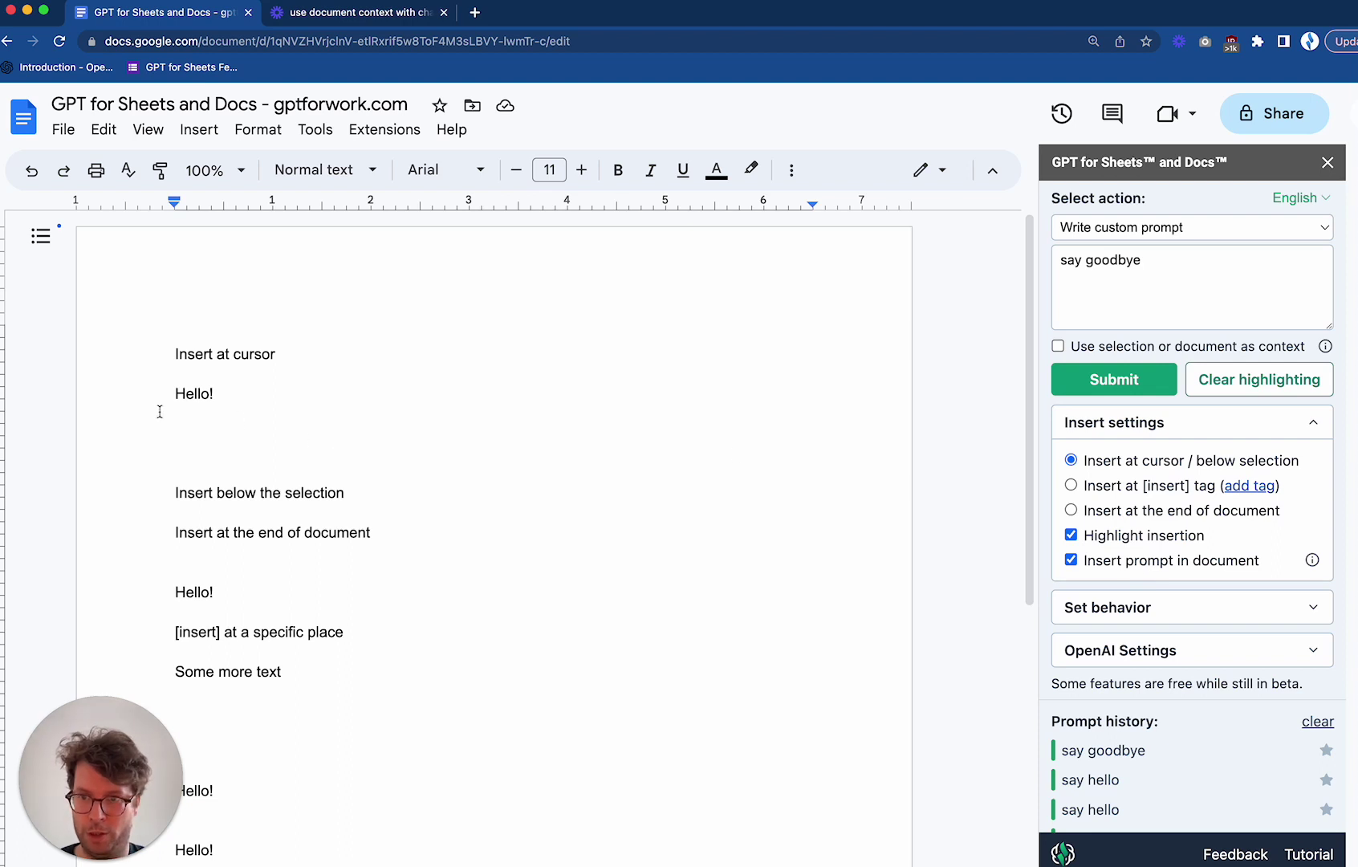
Submit the "say goodbye" prompt with the cursor in the blank space below the first Hello!, and select the inserted Goodbye! line
click(201, 434)
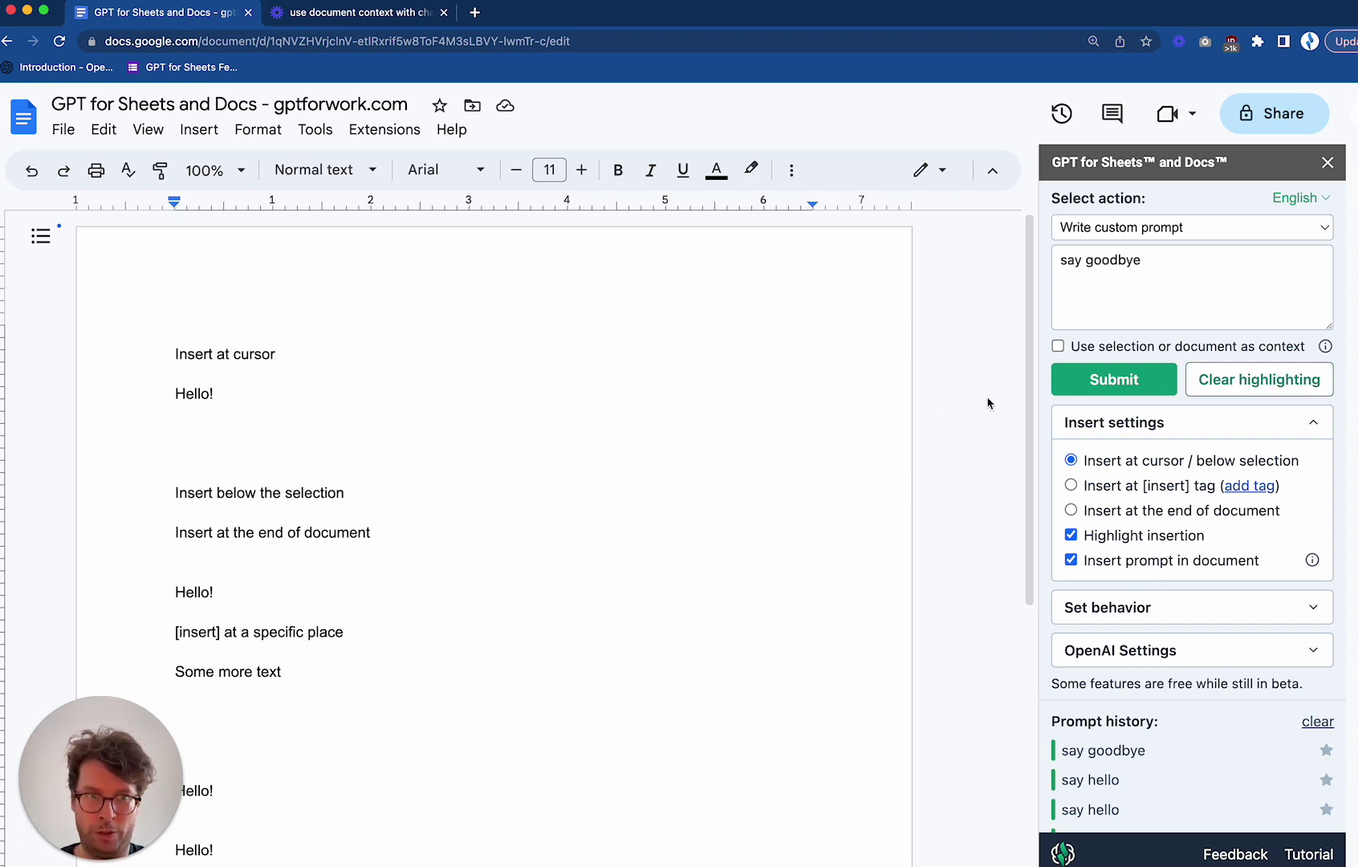
click(1108, 382)
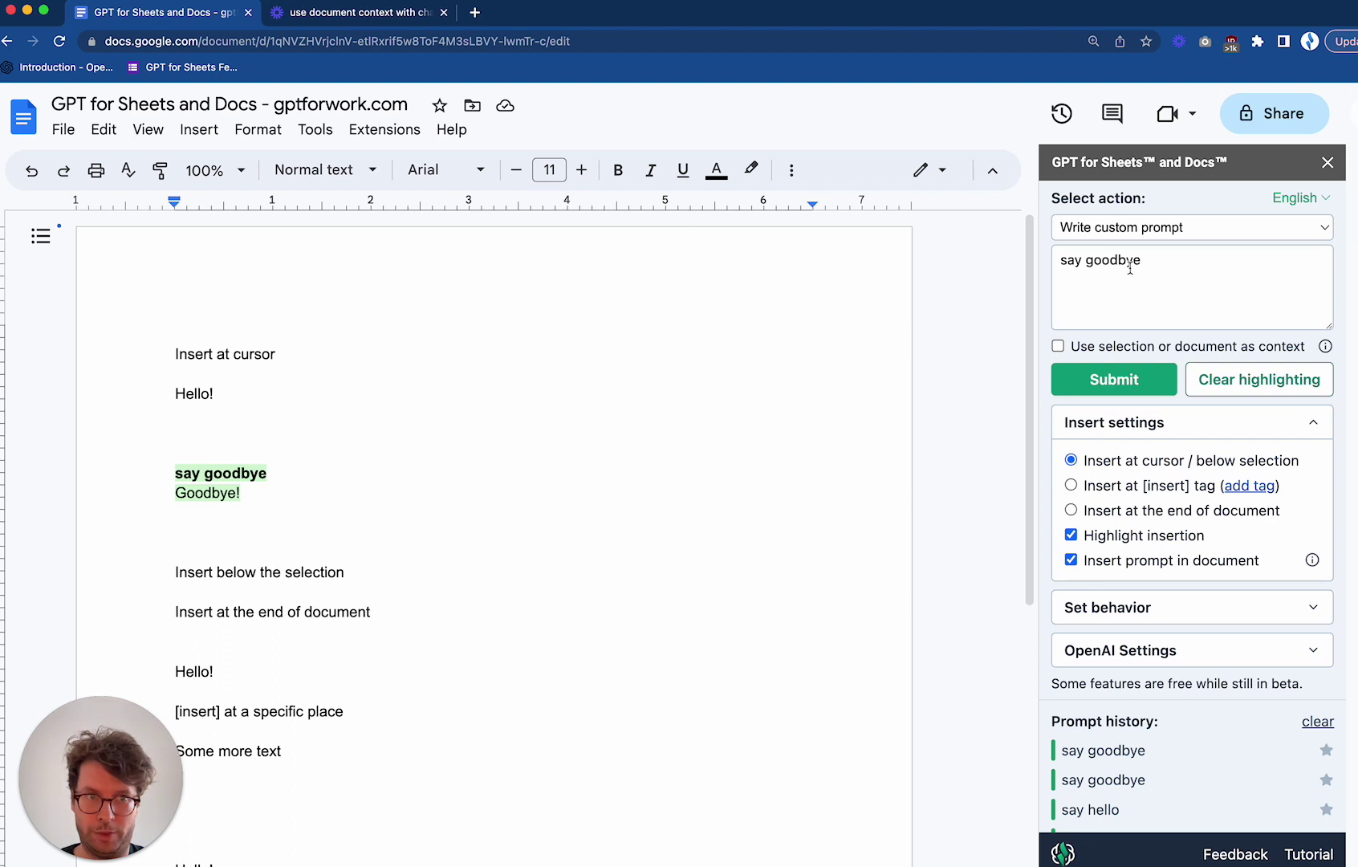
click(1132, 263)
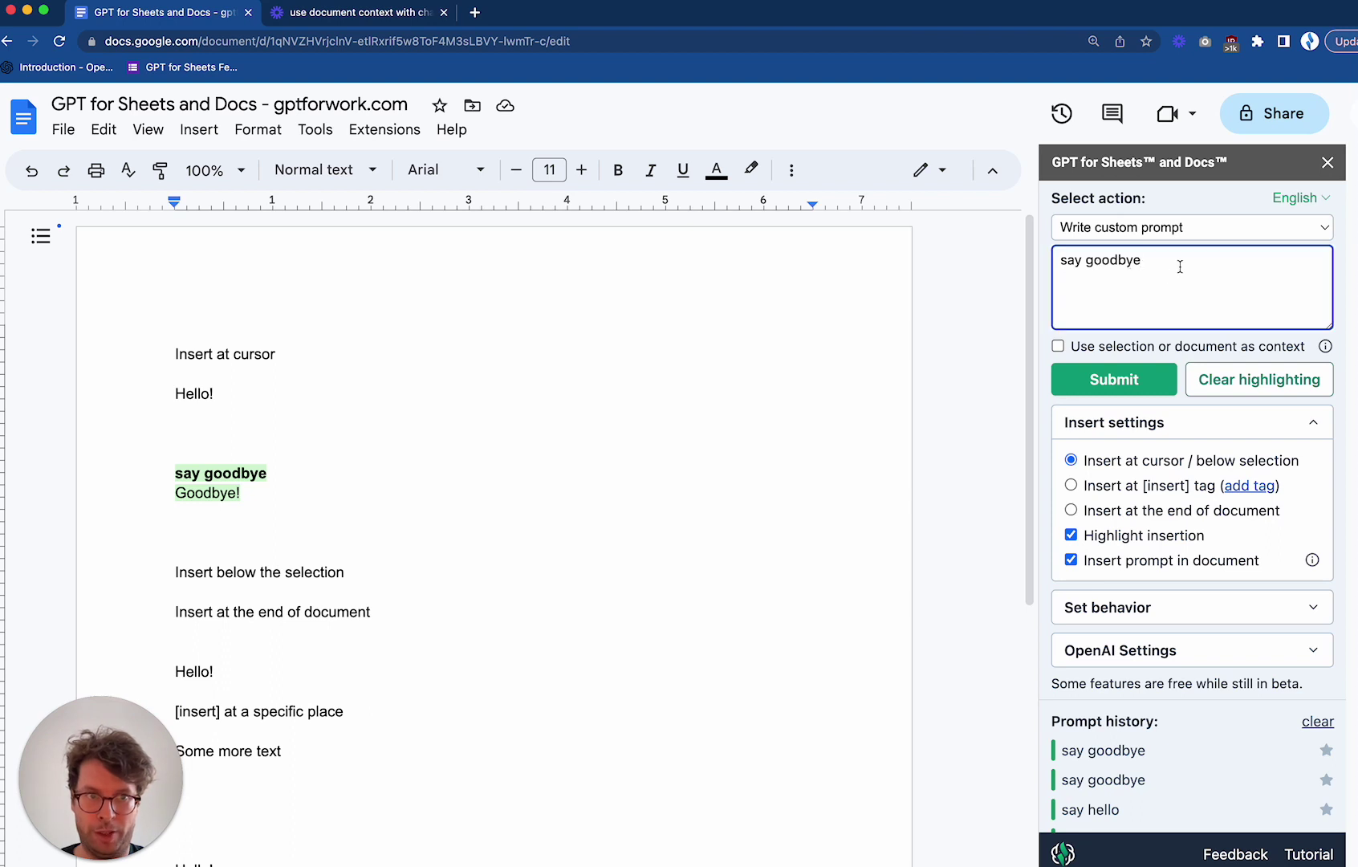
click(213, 492)
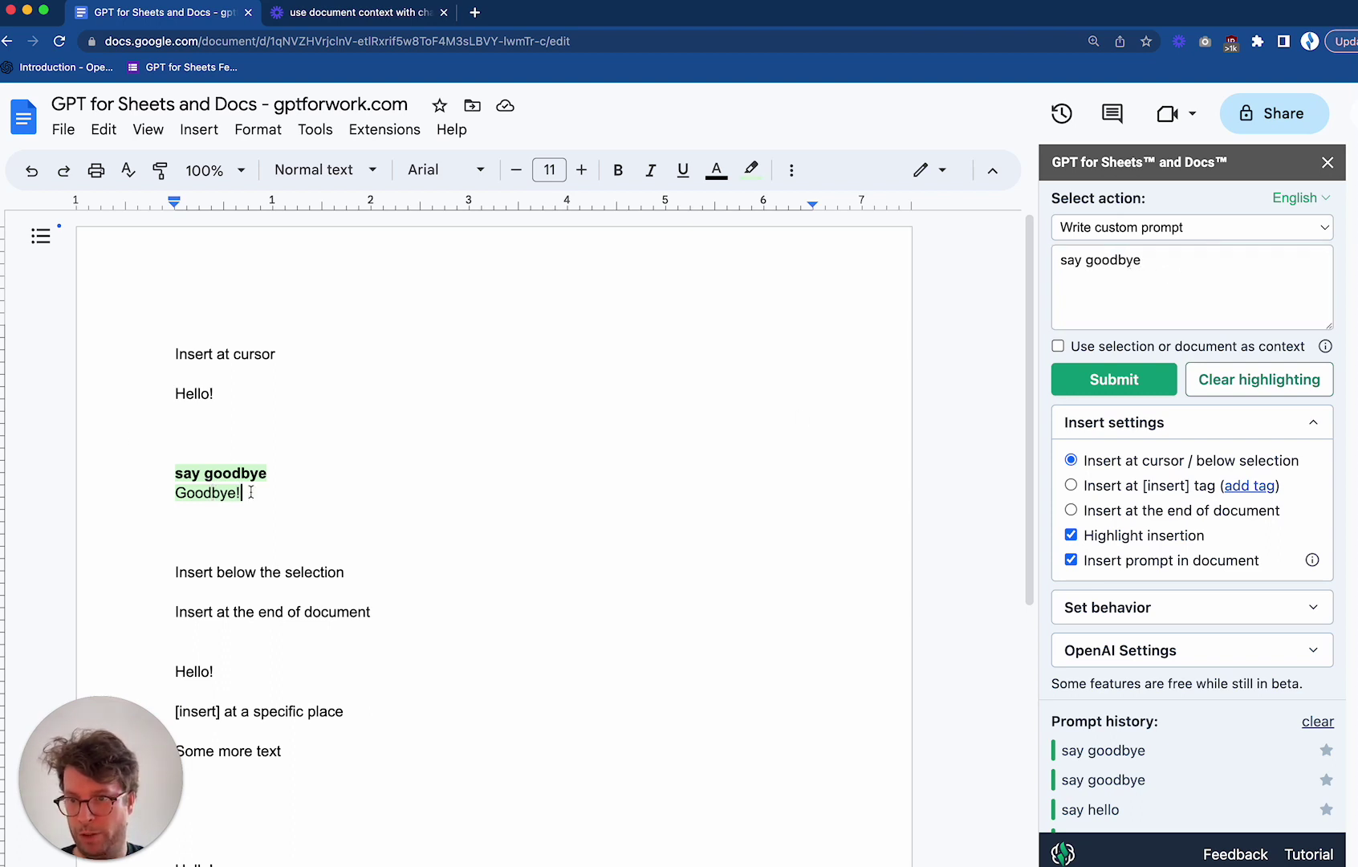
triple_click(209, 491)
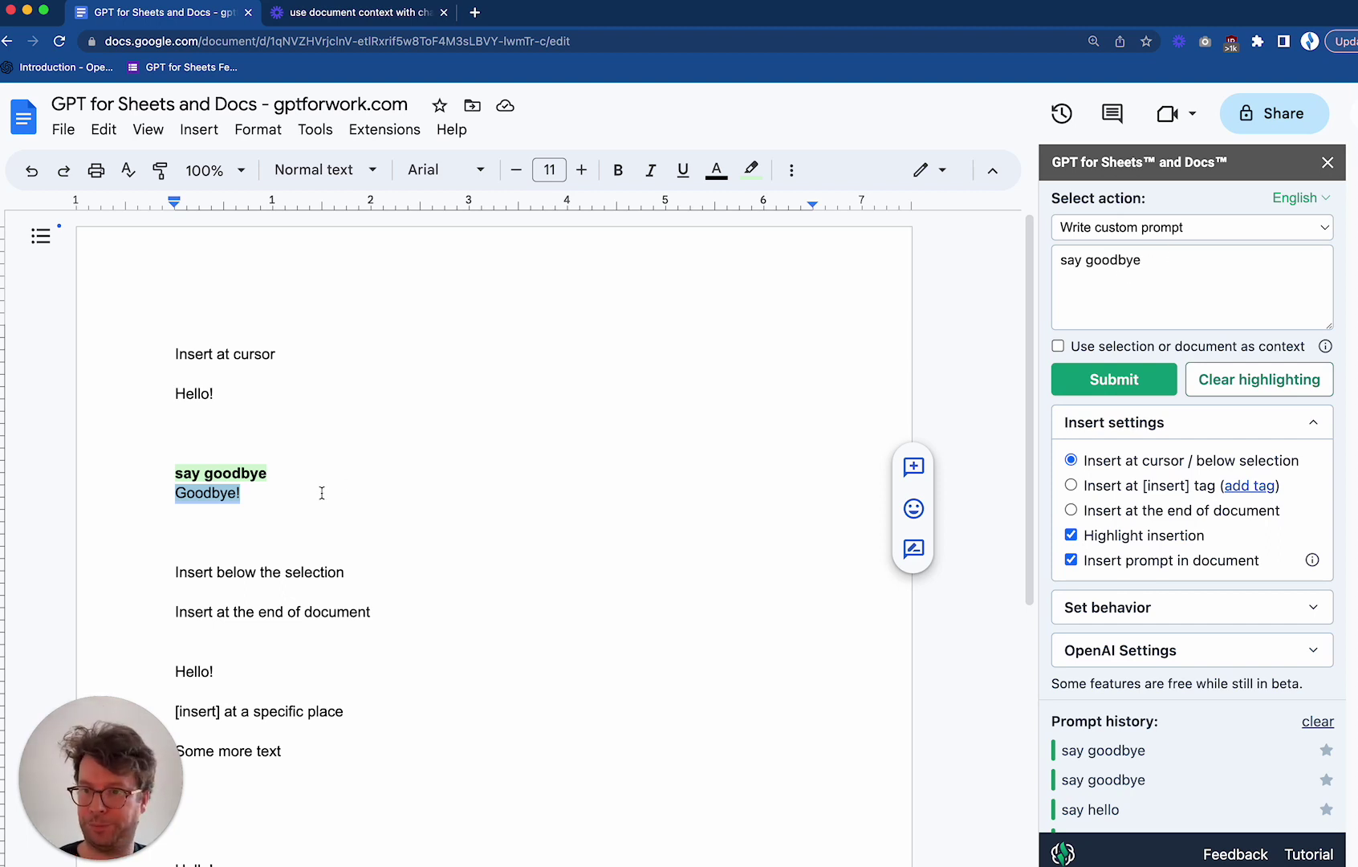
Set insertions to go at the [insert] tag and turn off inserting the prompt in the document
scroll(321, 491, down, 3)
scroll(322, 493, up, 1)
scroll(322, 491, down, 2)
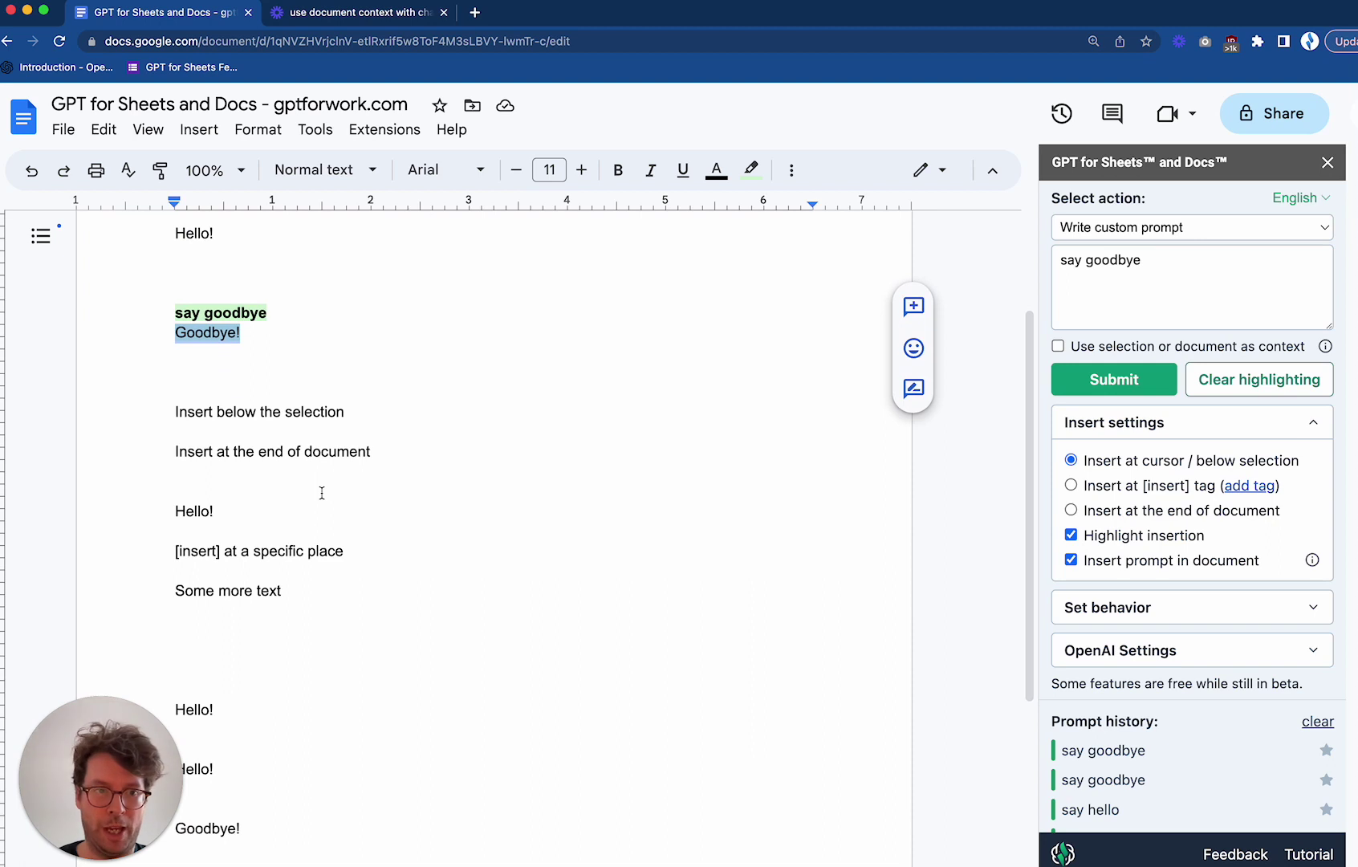
scroll(344, 433, down, 3)
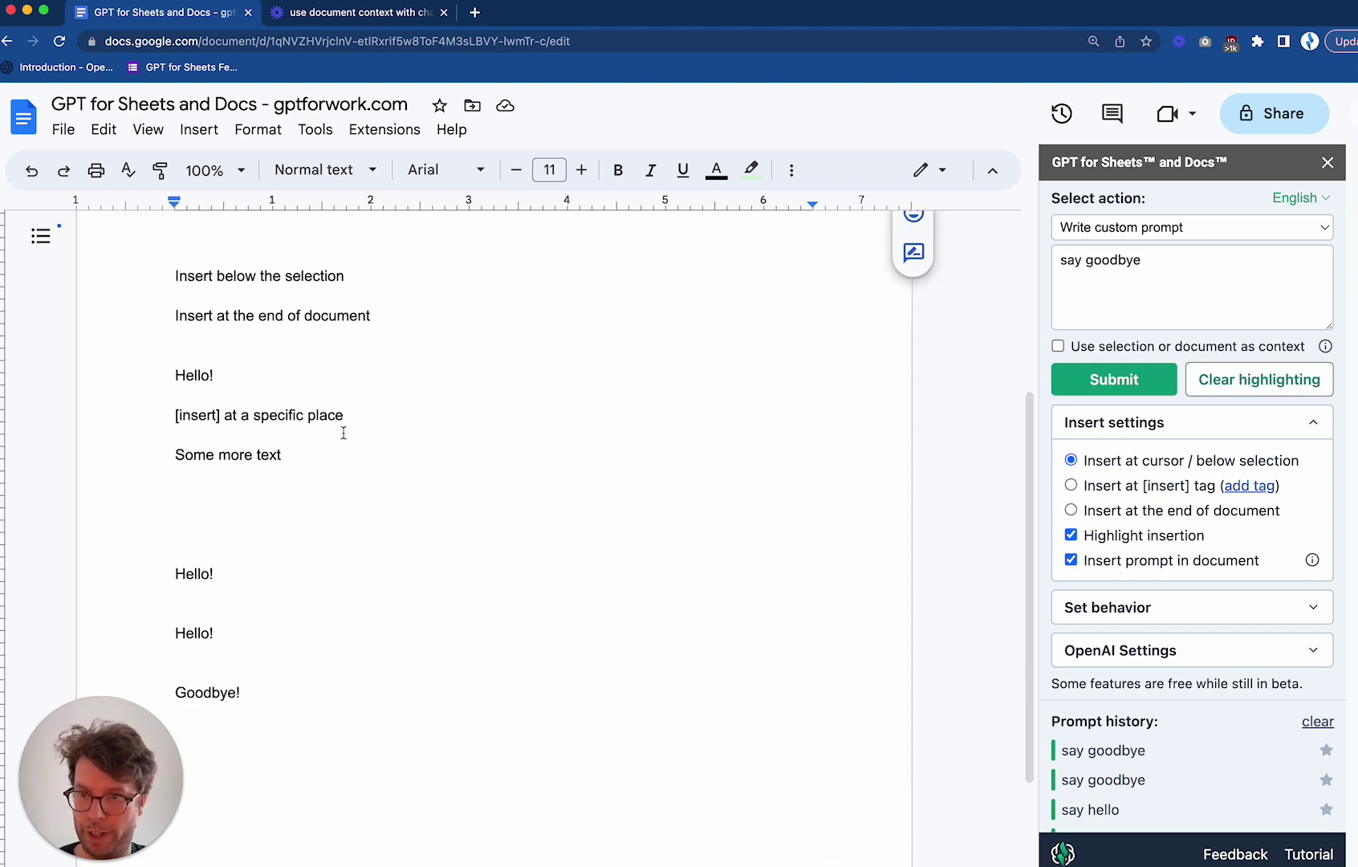
click(1174, 488)
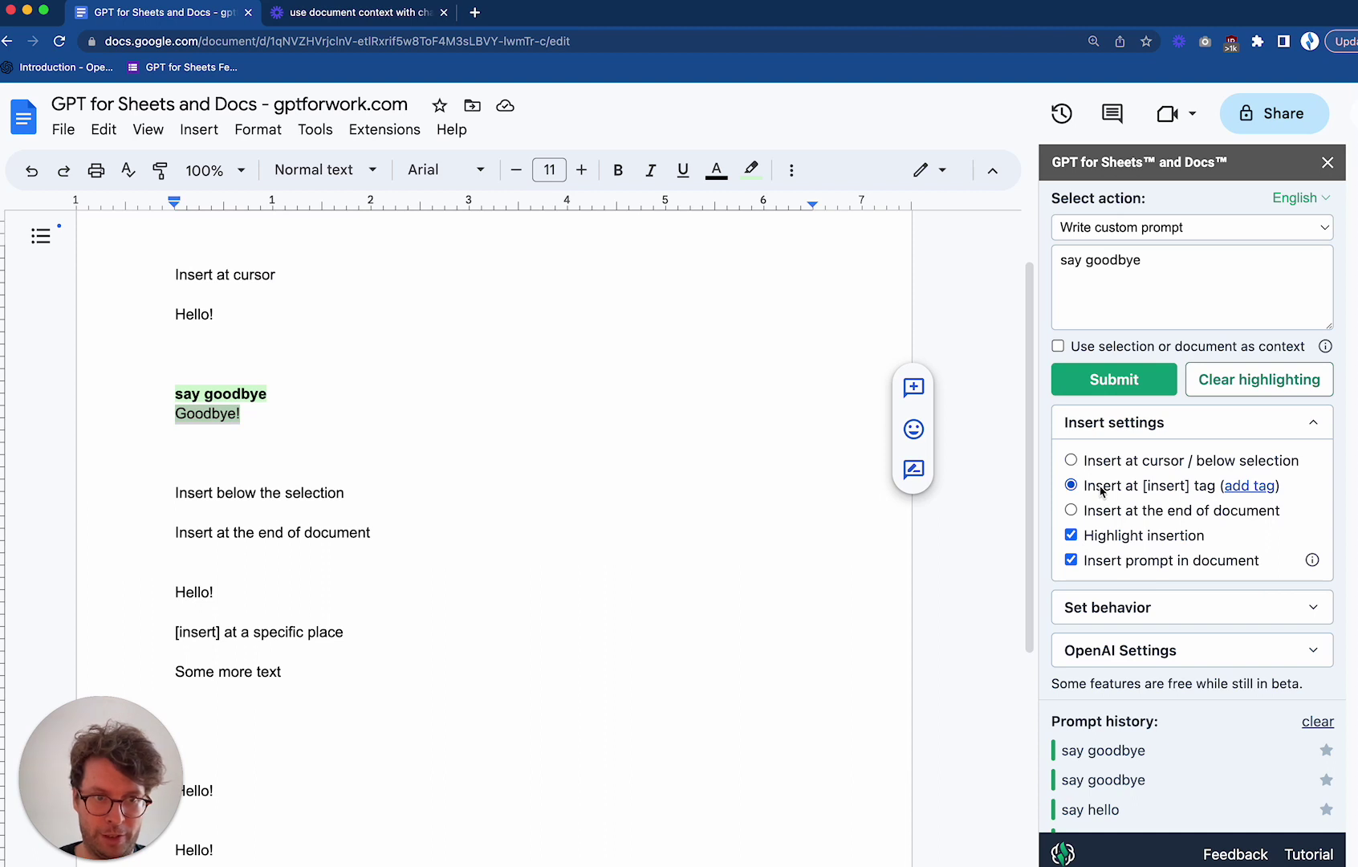
click(1072, 561)
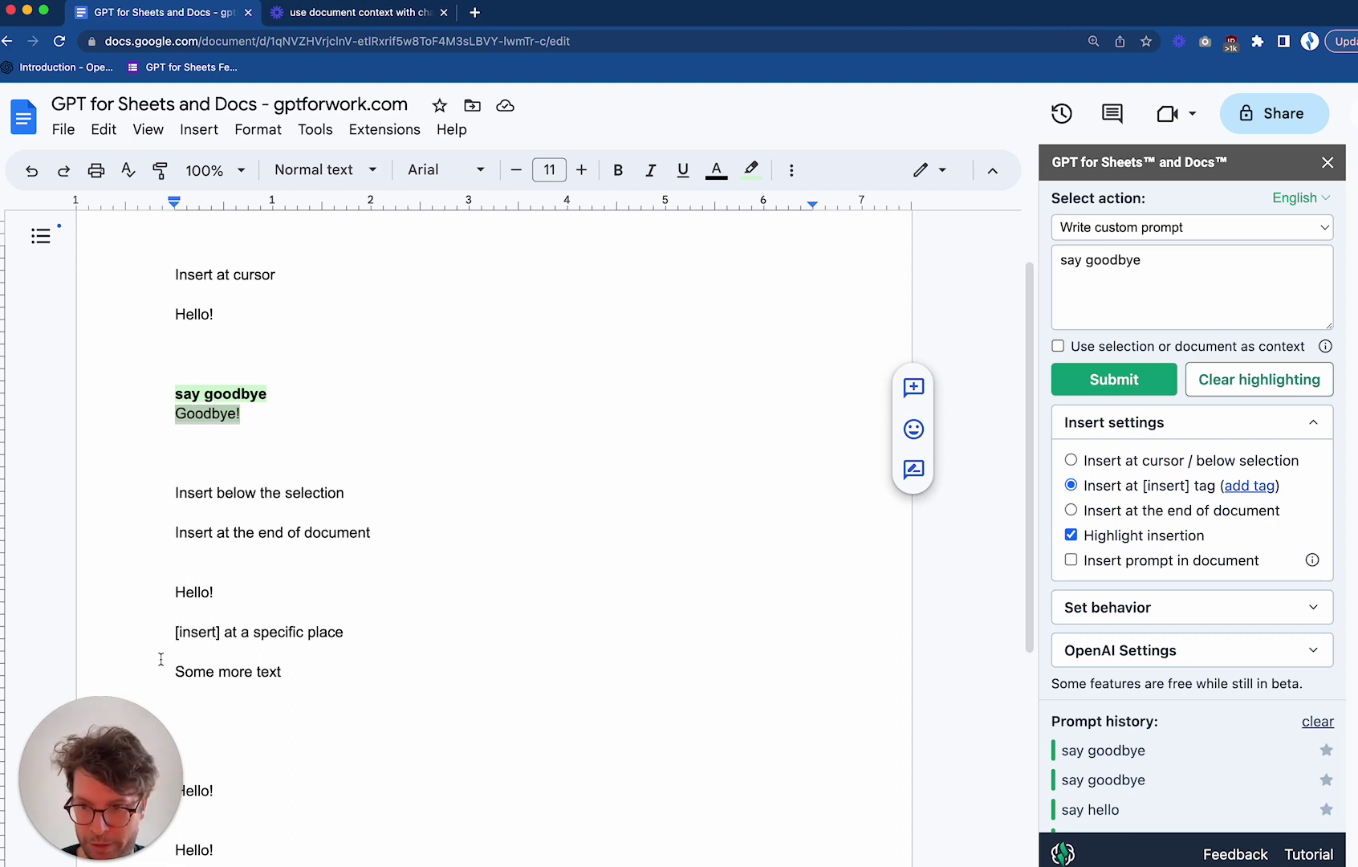
Submit the "say goodbye" prompt to fill the [insert] tag in front of "at a specific place"
double_click(196, 632)
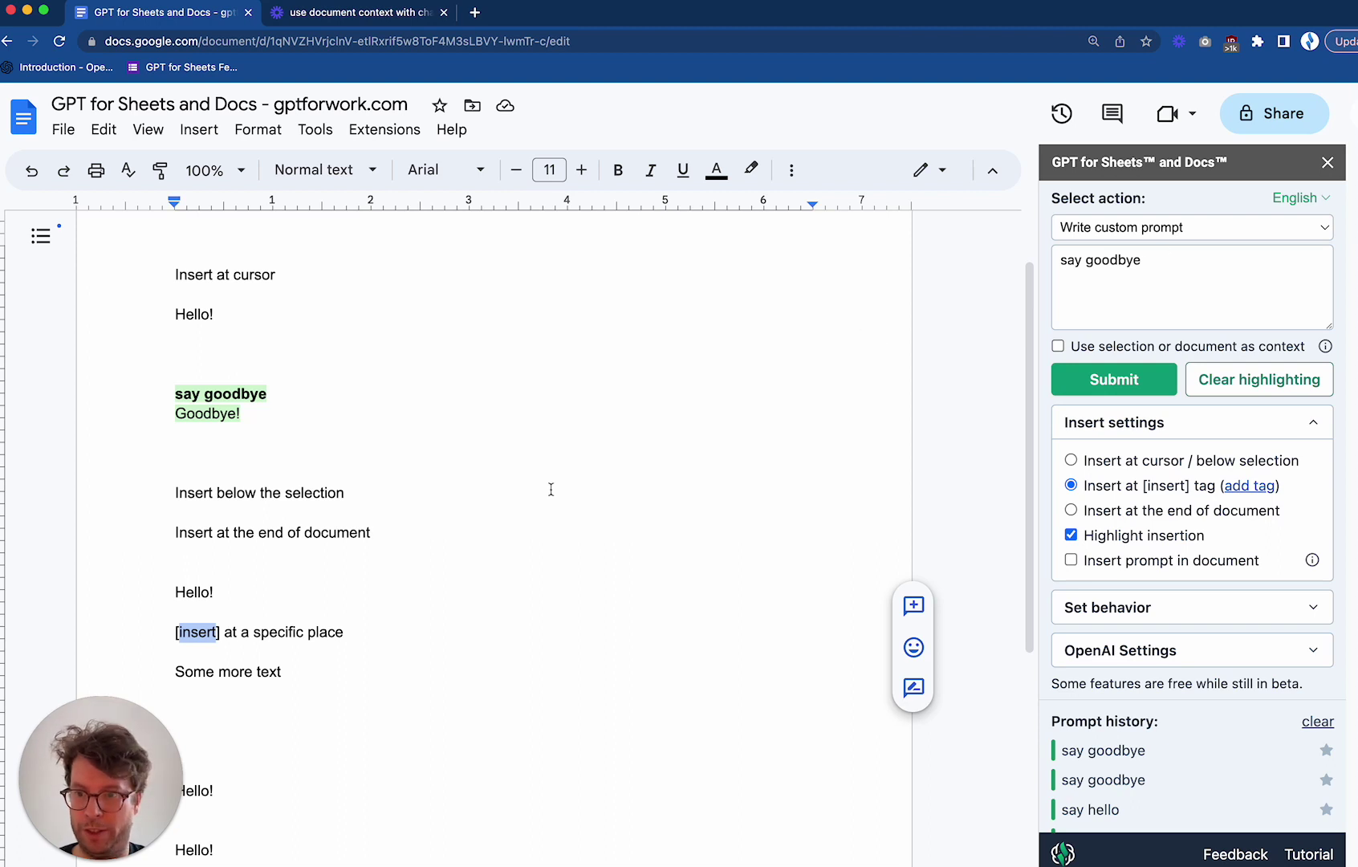
scroll(550, 488, down, 3)
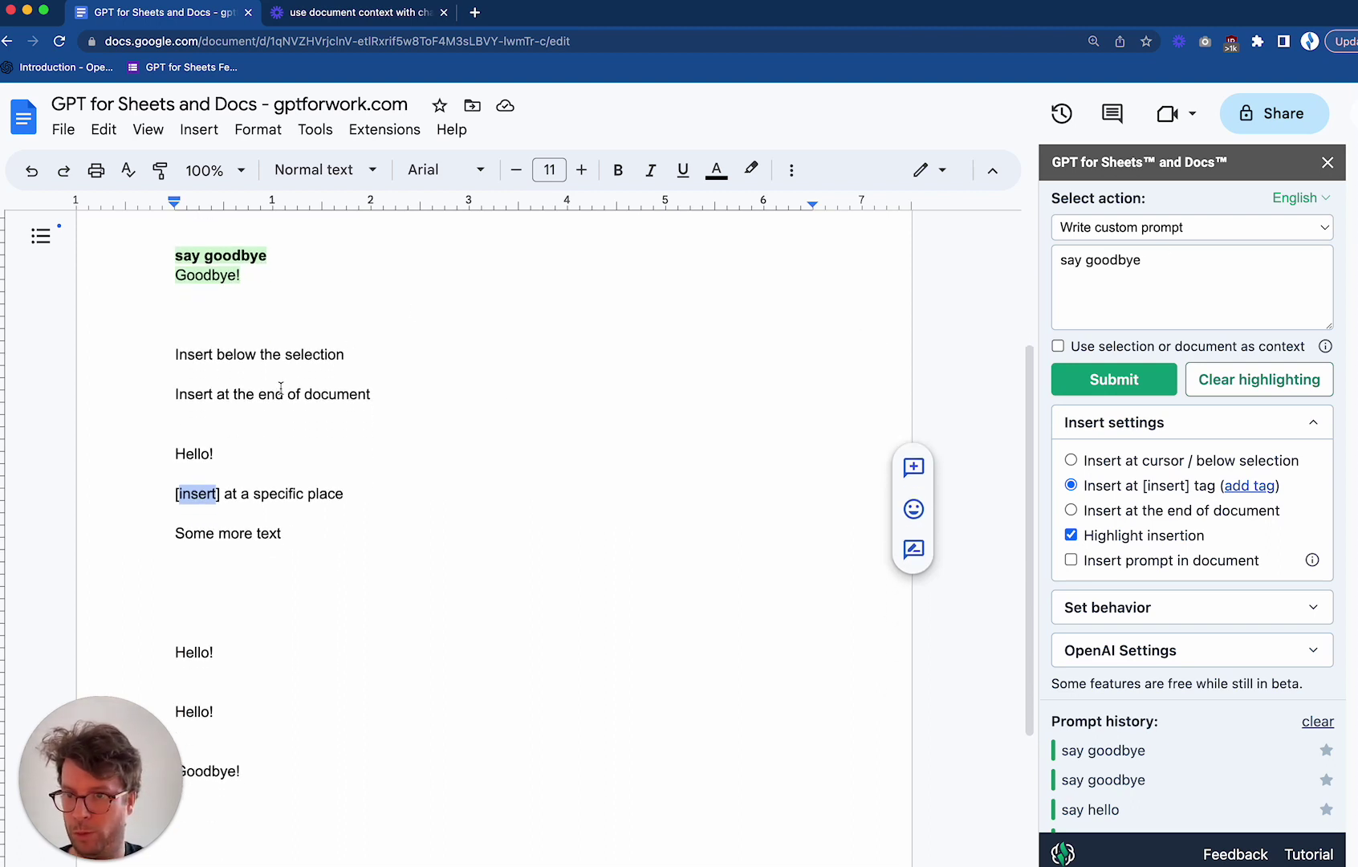
click(1180, 263)
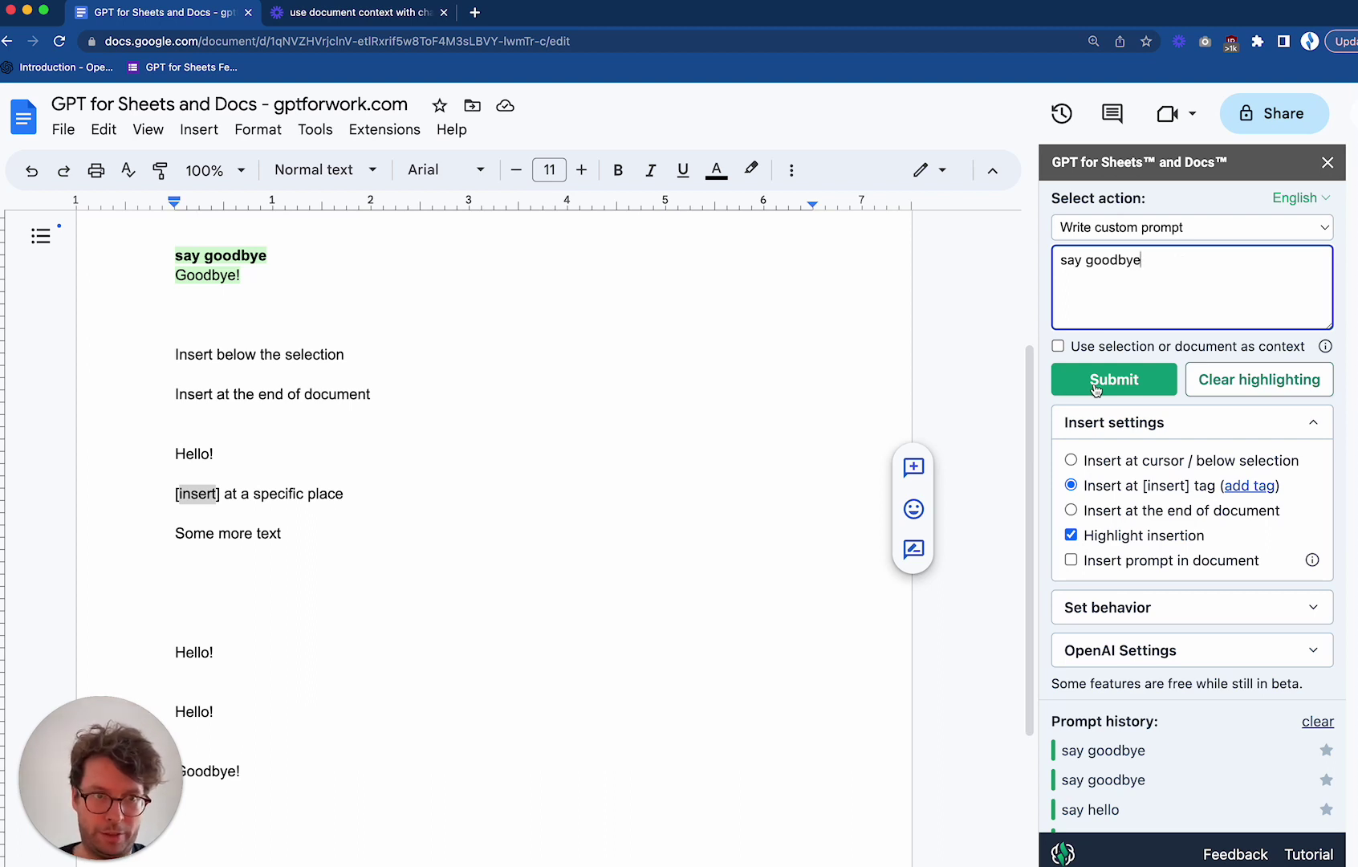
click(1120, 381)
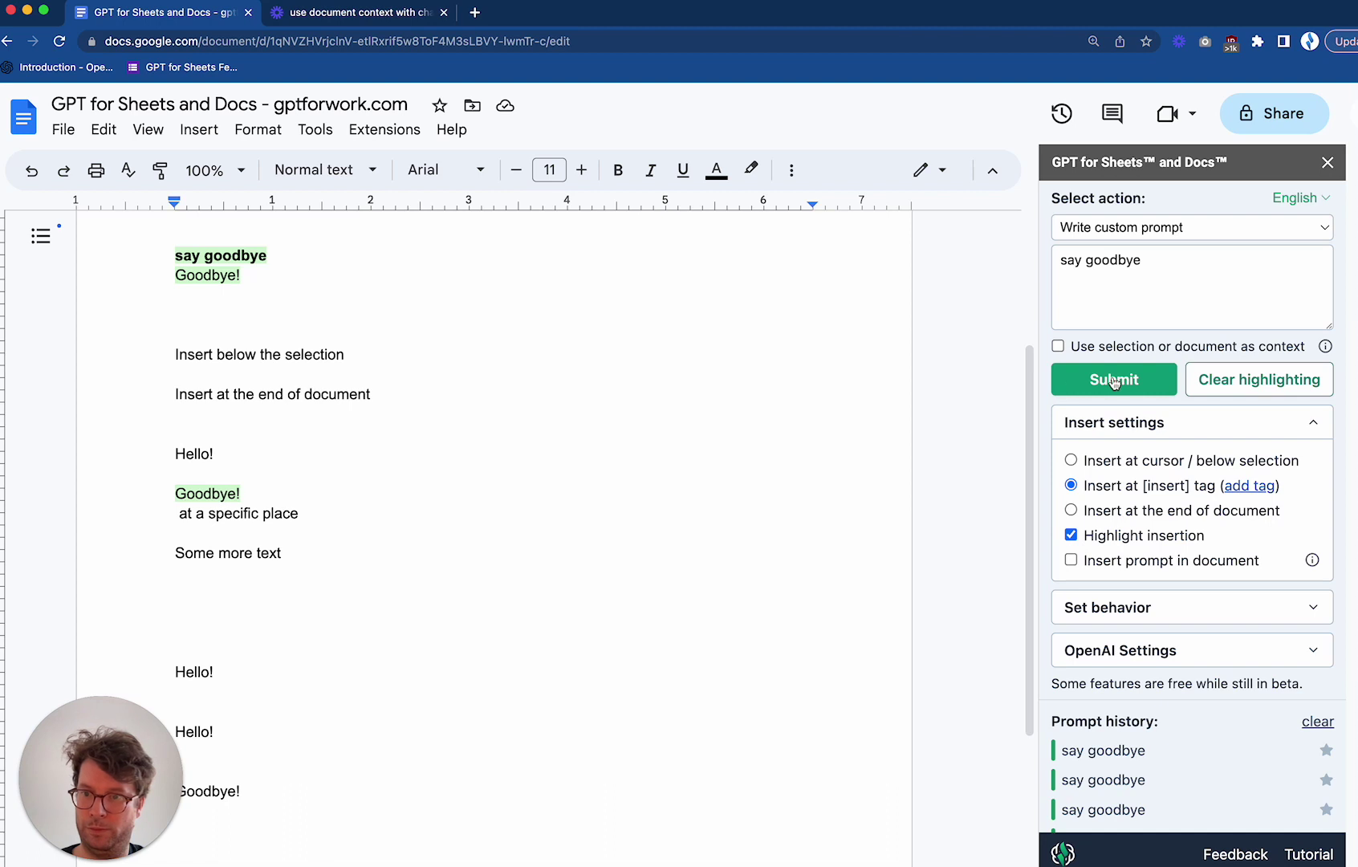
Join the "at a specific place" line to the inserted Goodbye! line above it
click(180, 513)
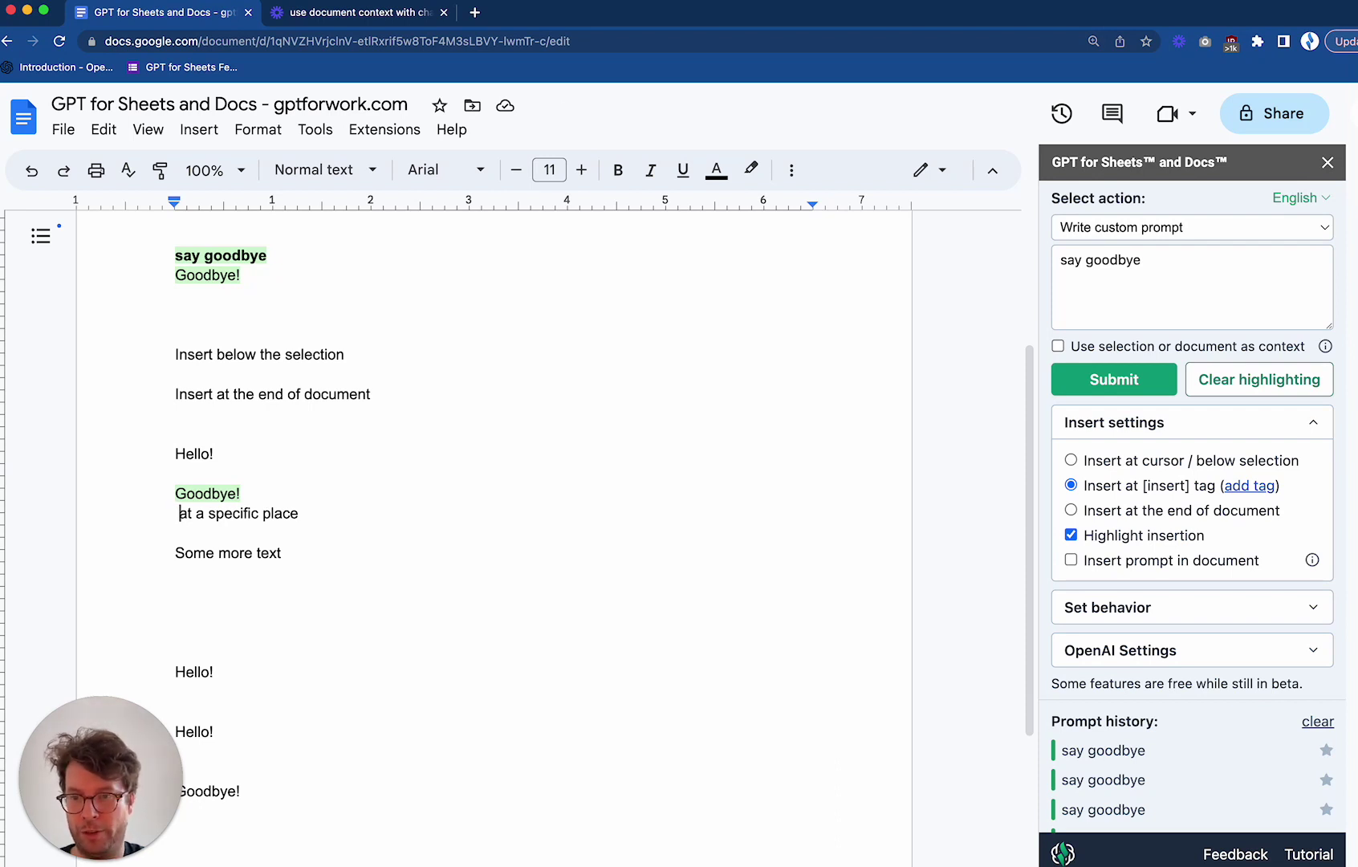
key(BackSpace)
key(BackSpace)
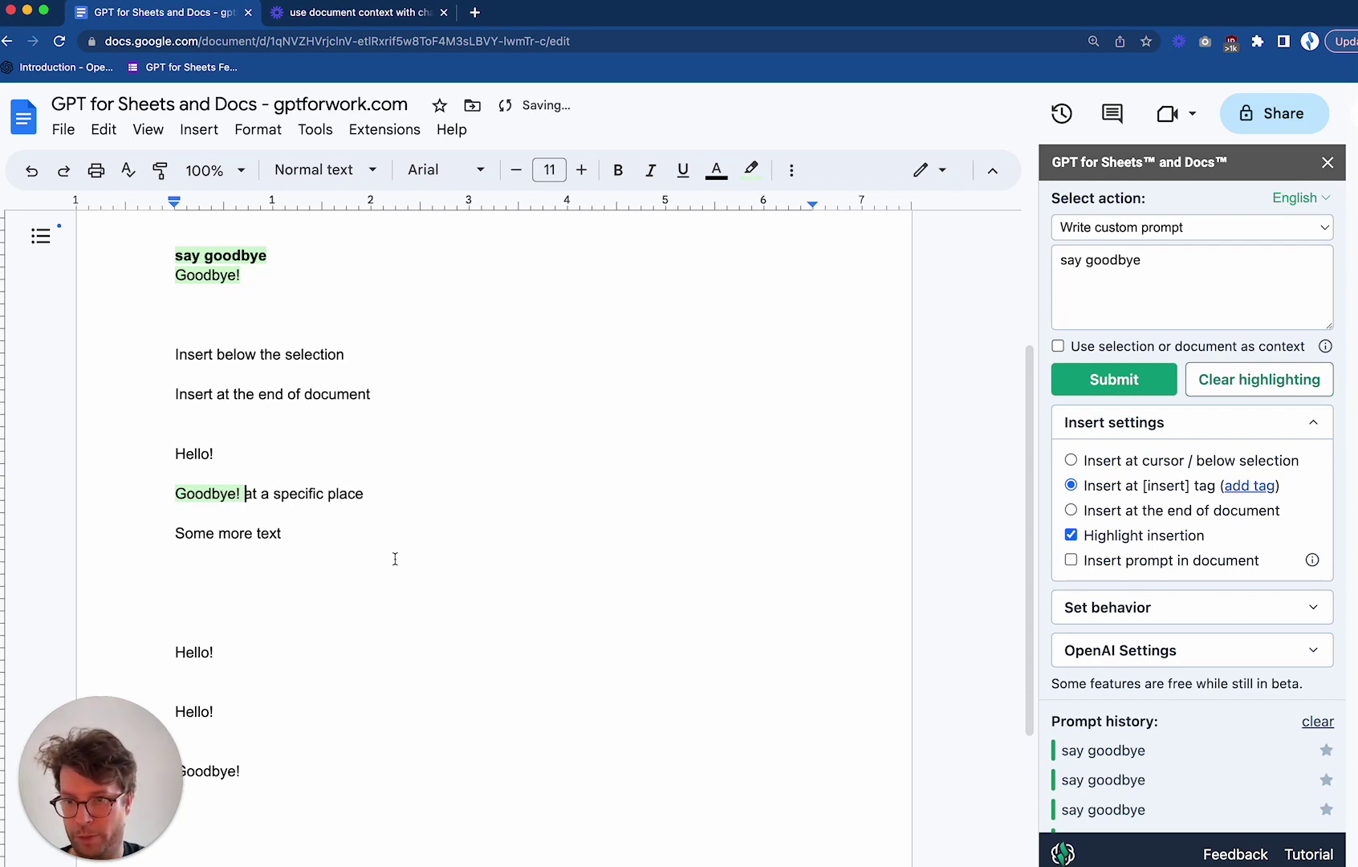
Add one [insert] tag below "Some more text" and a second one directly below the next Hello!
click(257, 569)
text([insert])
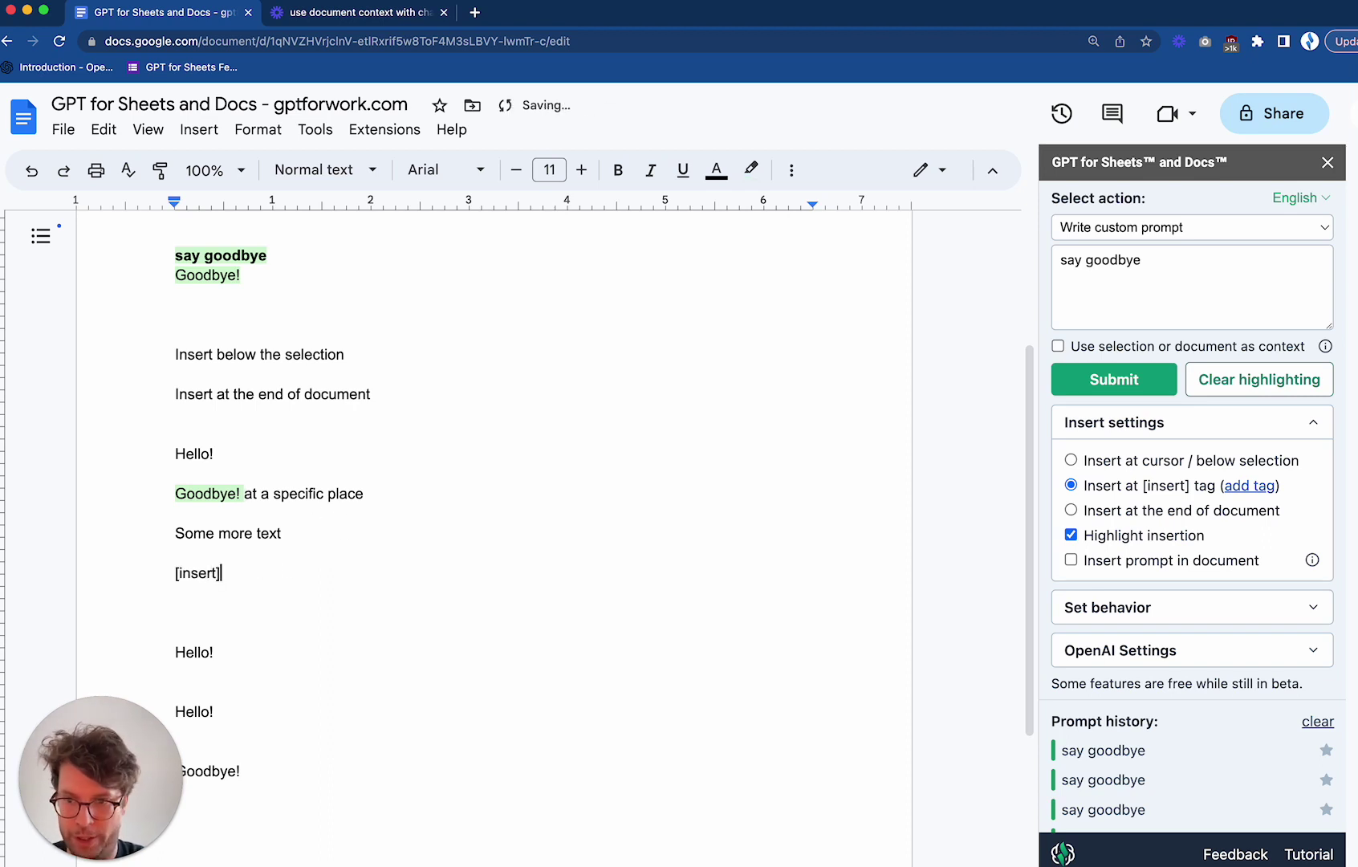
key(Down)
key(Down)
key(Down)
key(Down)
key(Down)
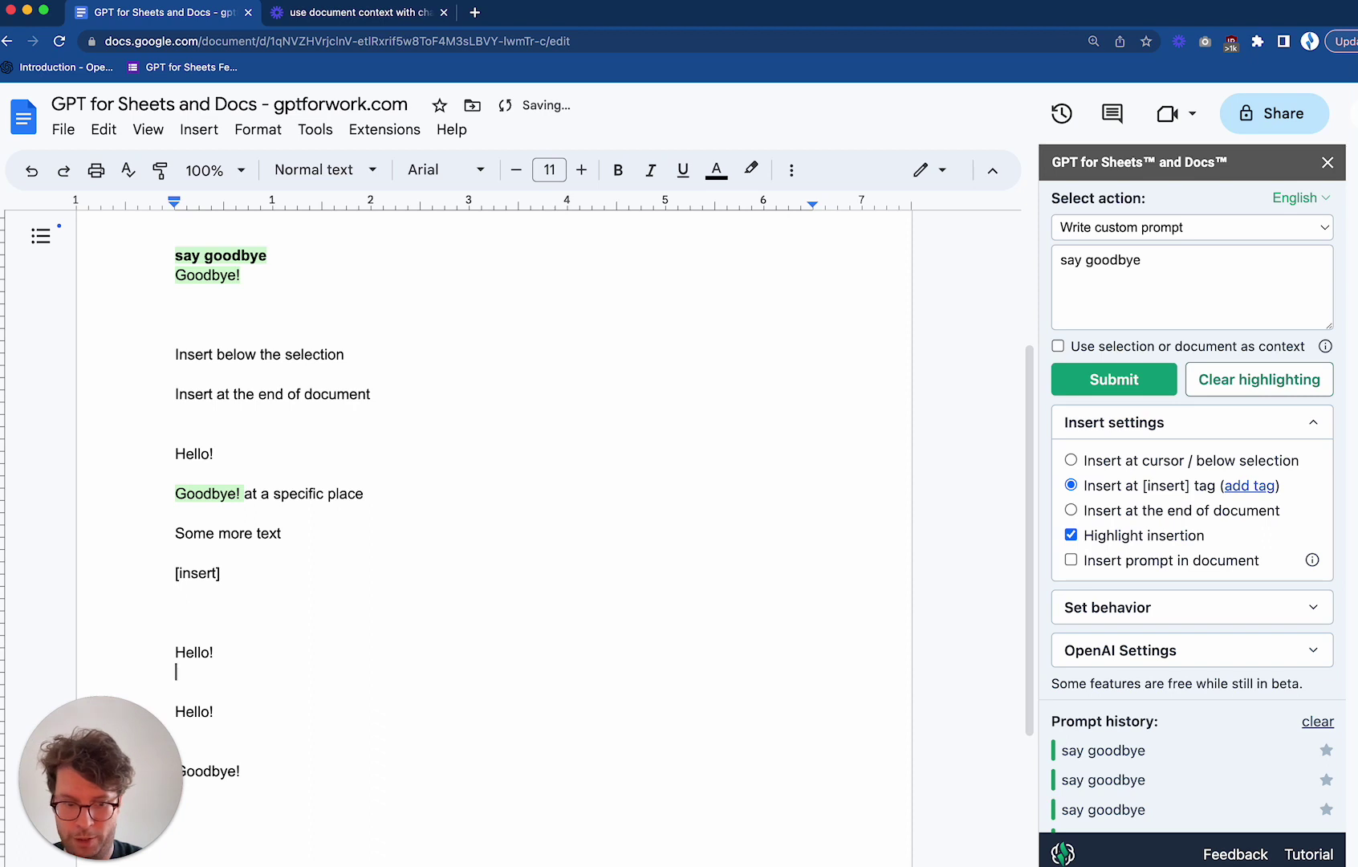
text([insert])
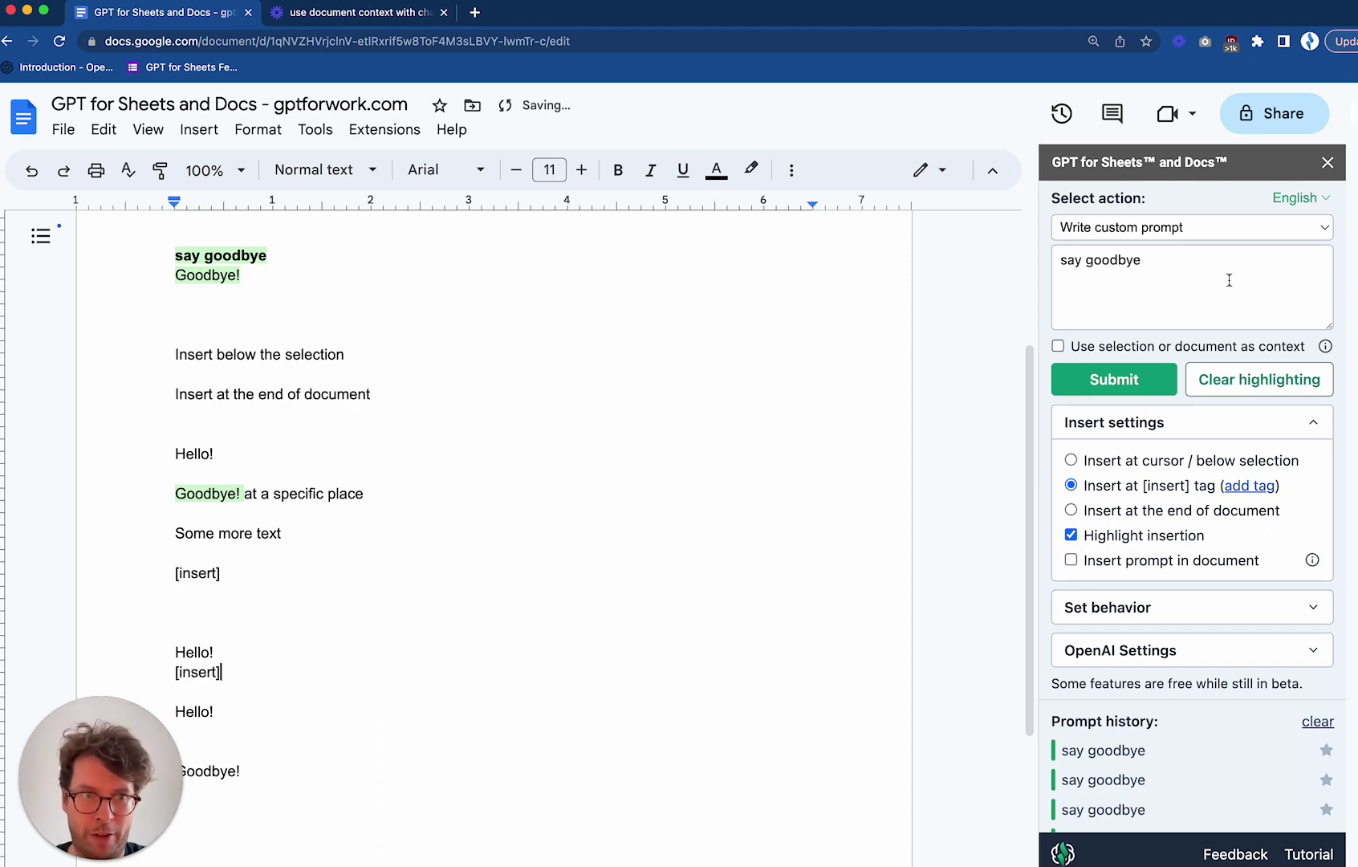
Submit the "say goodbye" prompt twice to fill the two new [insert] tags one after the other
click(1124, 380)
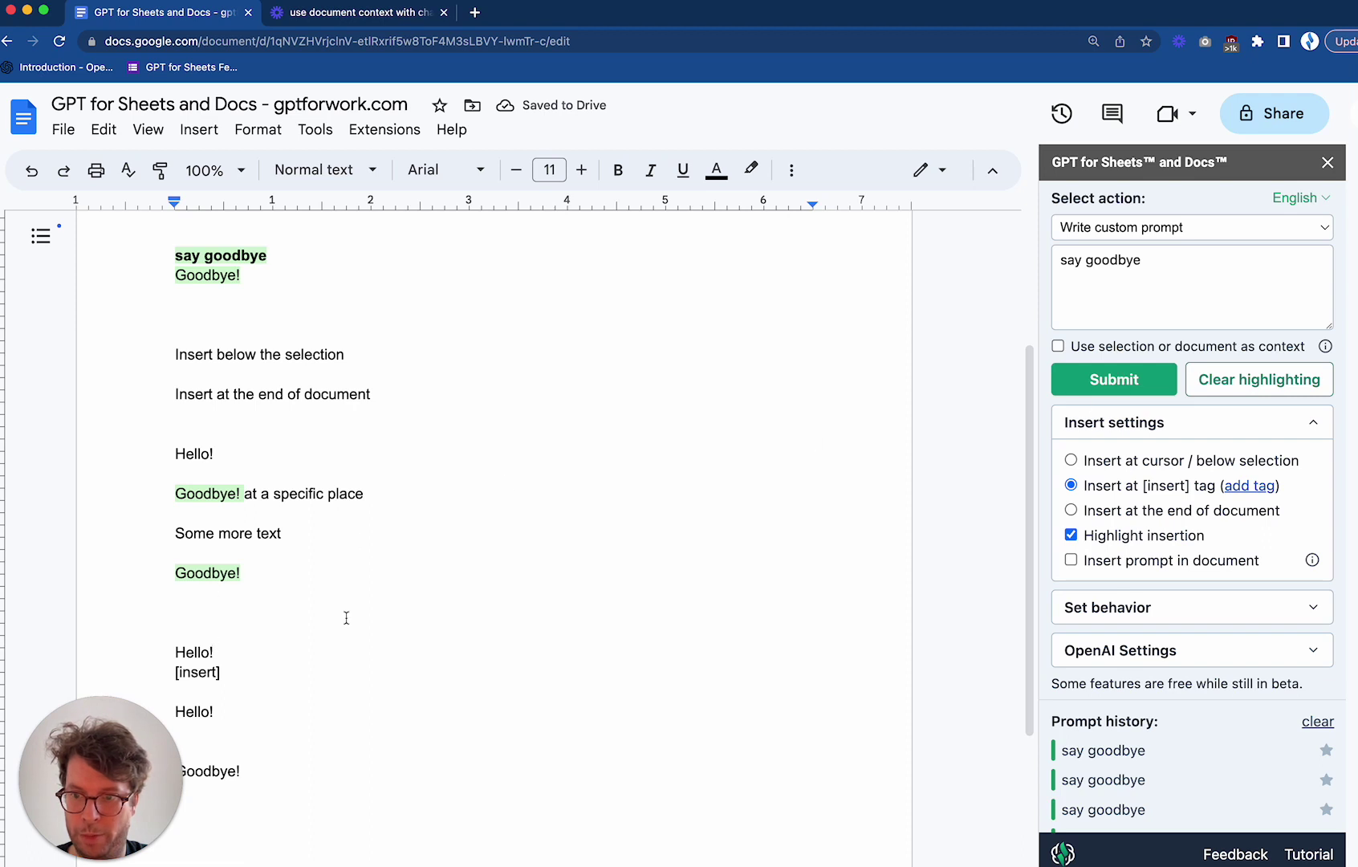
click(1100, 391)
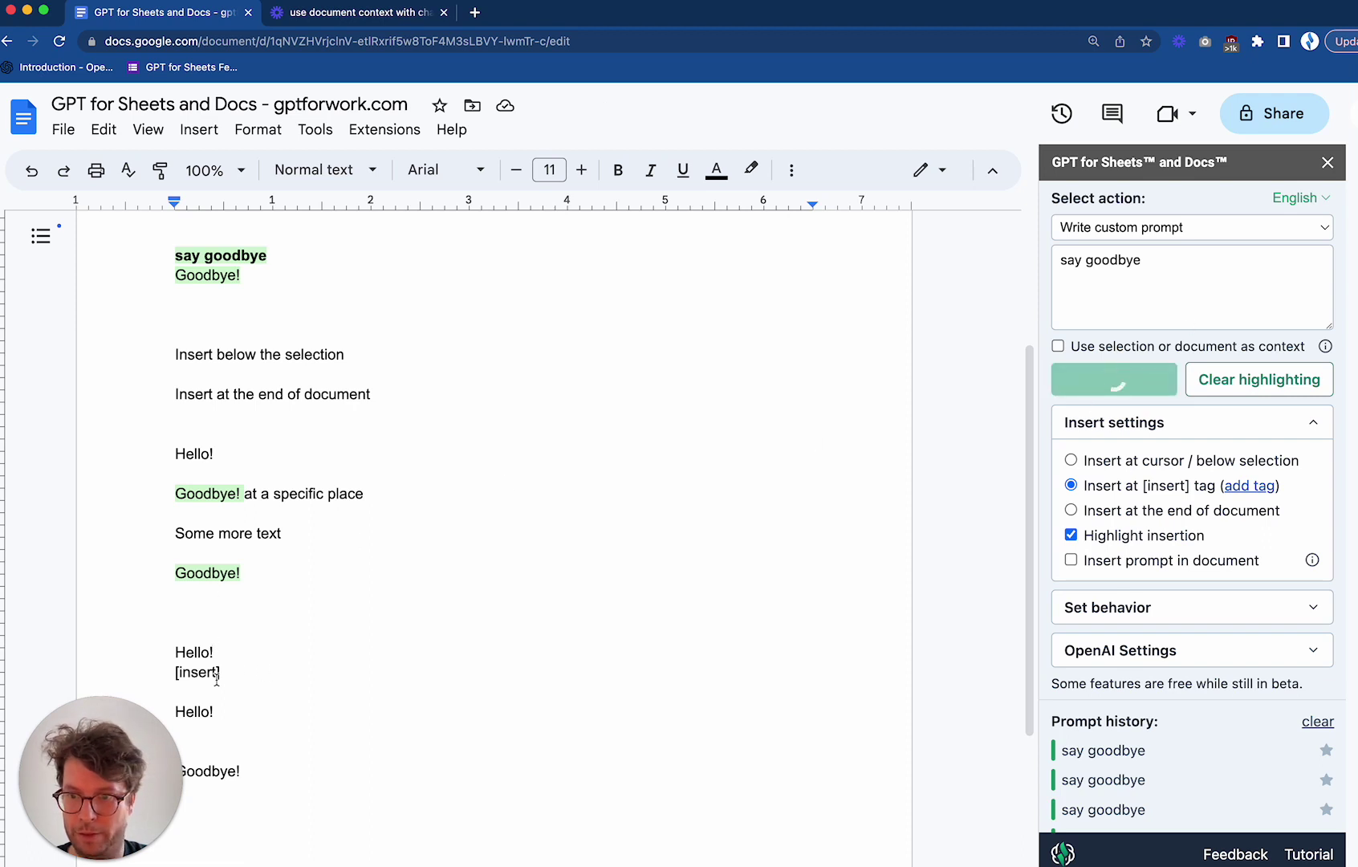